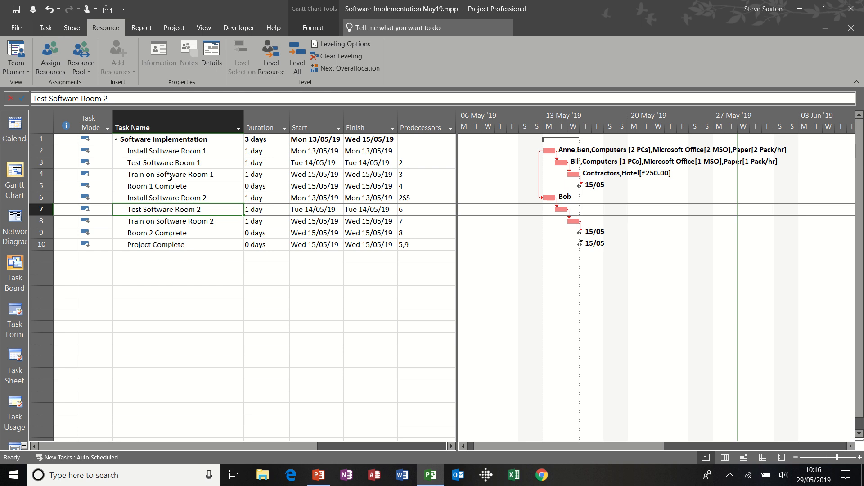
Switch to the network diagram and zoom out until all task boxes fit in the view
left_click(15, 218)
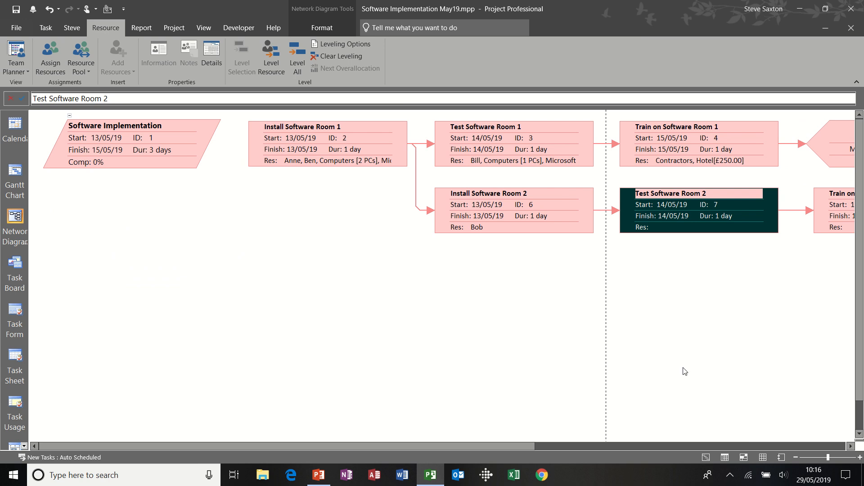
left_click(795, 457)
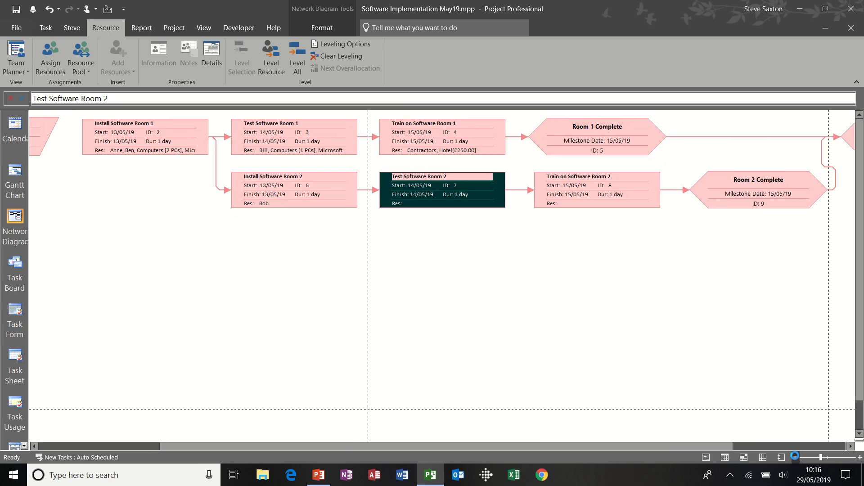
left_click(795, 457)
left_click(795, 457)
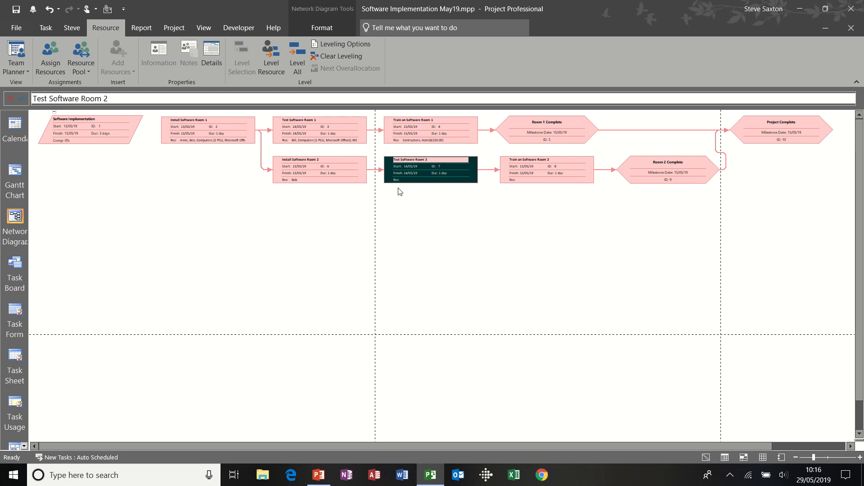
Open the box style settings and review the previews of the critical and noncritical task types, finishing on Critical
double_click(192, 201)
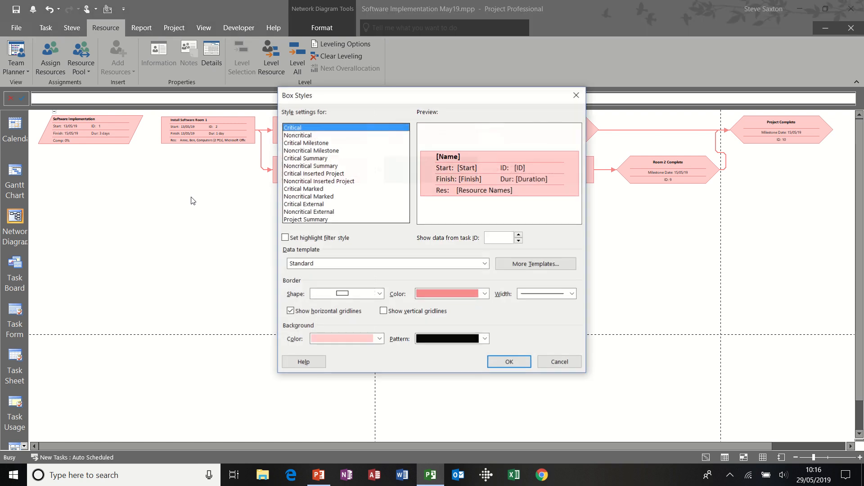
left_click_drag(372, 101, 548, 140)
left_click(473, 175)
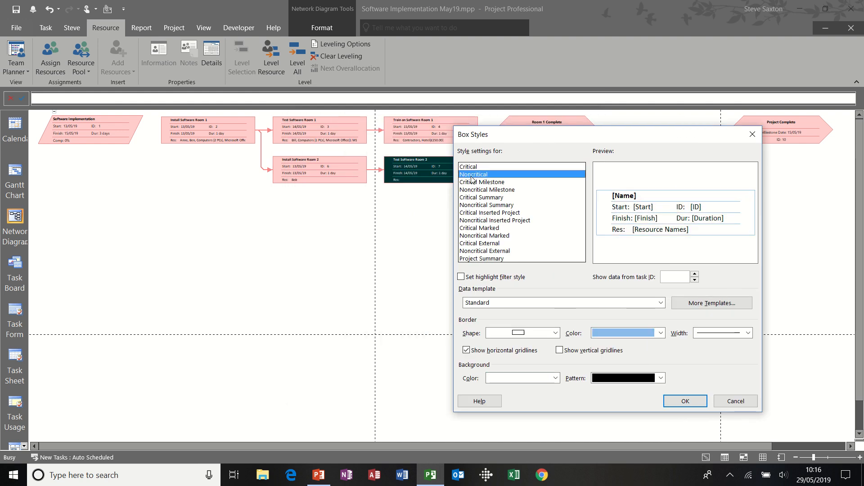
left_click(474, 182)
left_click(475, 190)
left_click(475, 198)
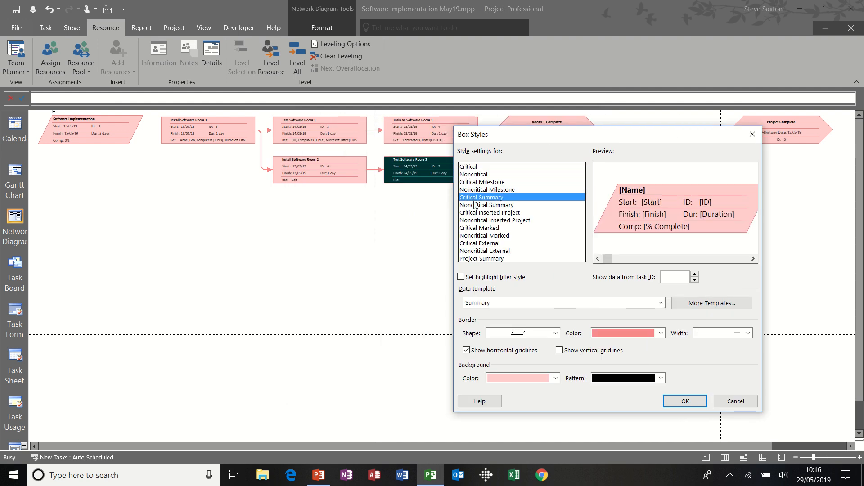
left_click(474, 205)
left_click(478, 220)
left_click(480, 228)
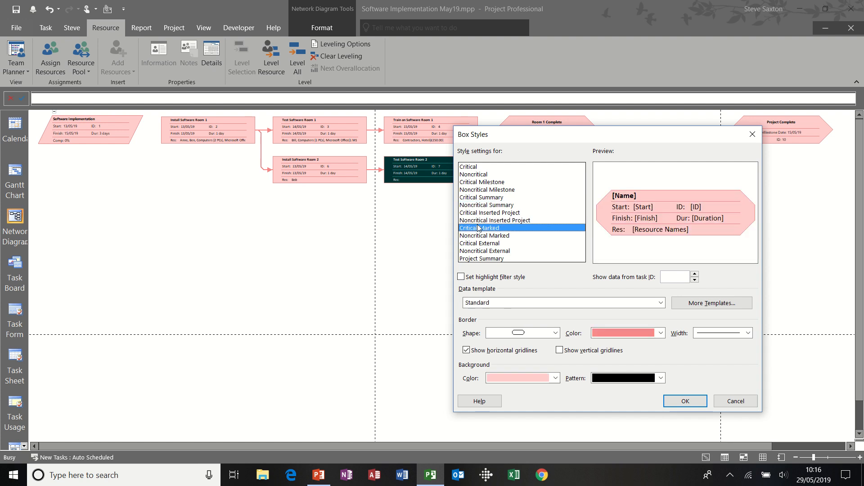
left_click(471, 167)
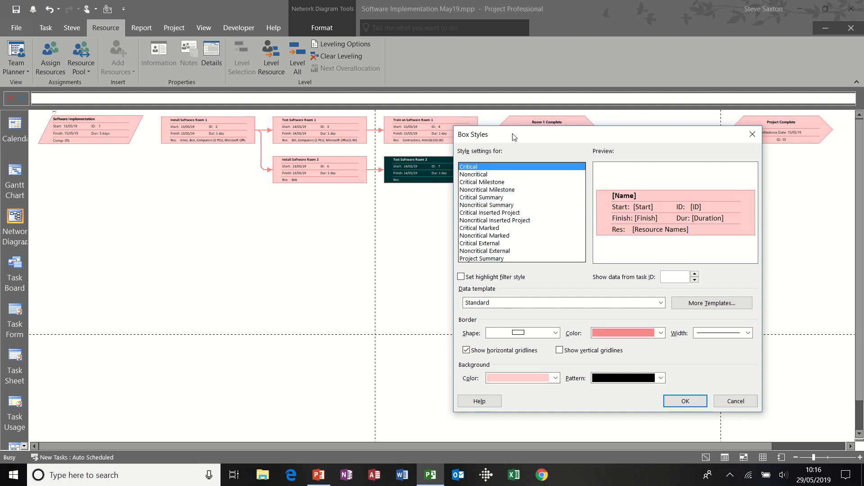
left_click_drag(508, 135, 473, 141)
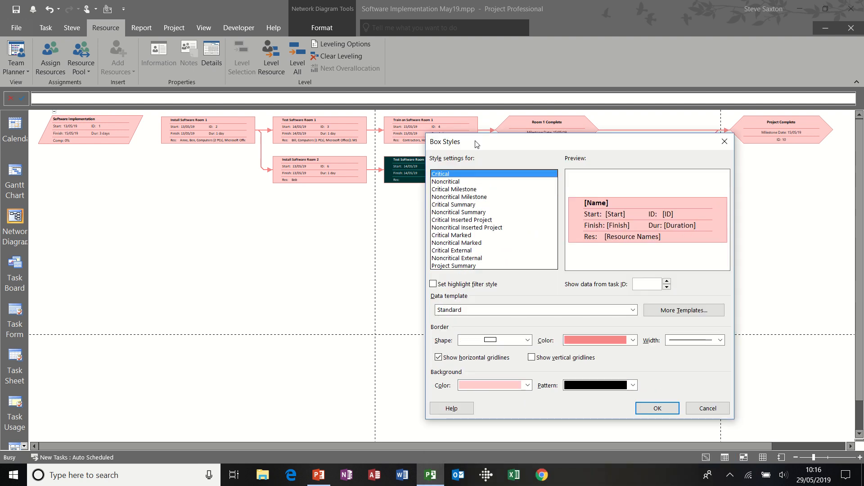
left_click(460, 182)
left_click(459, 192)
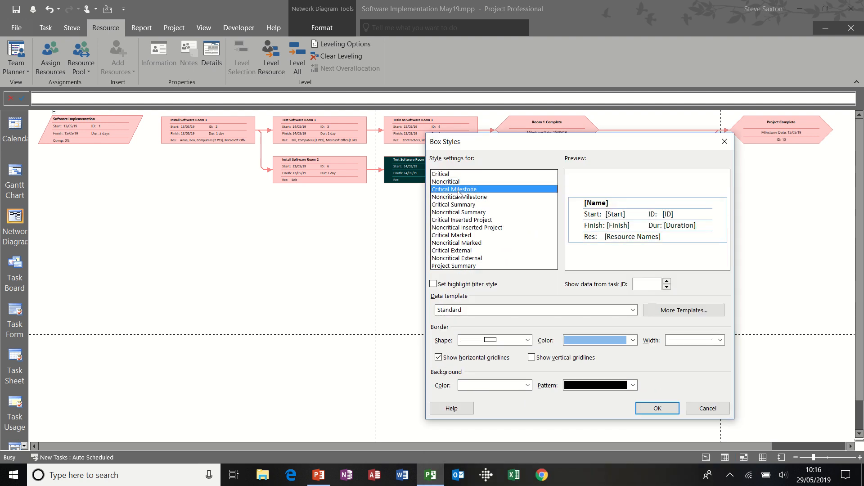
left_click(457, 176)
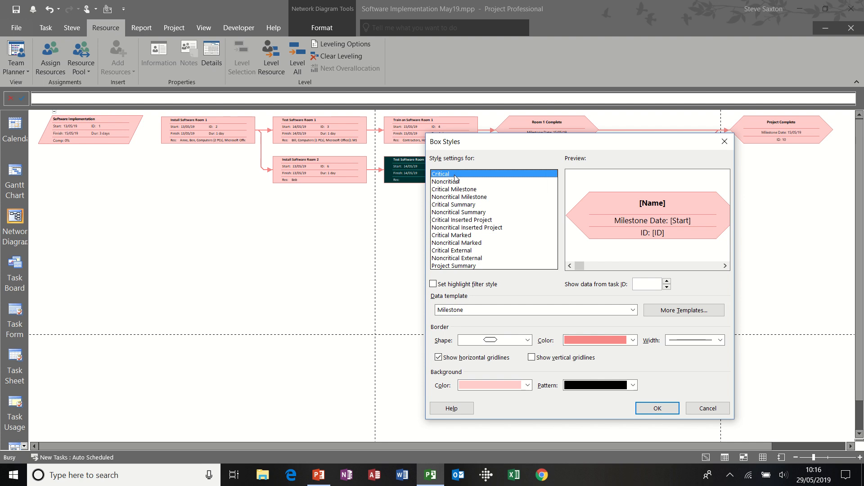
Try the Cost data template on the Critical box style and set it back to Standard
left_click(515, 310)
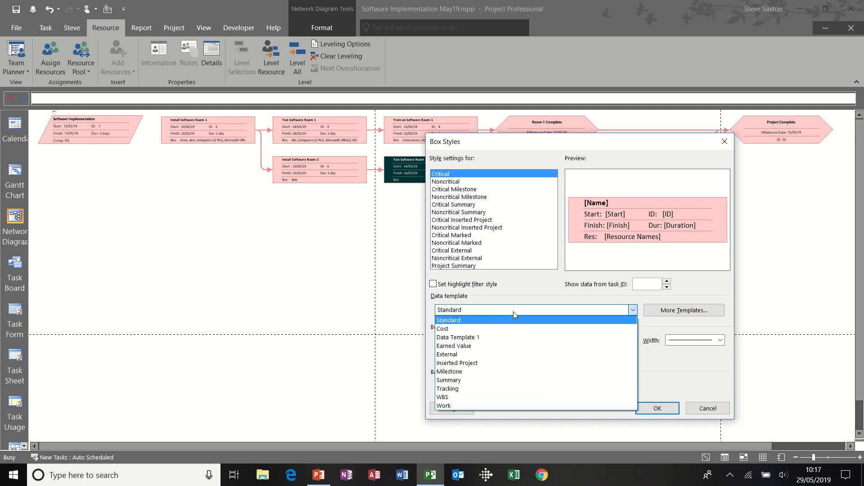
left_click(496, 328)
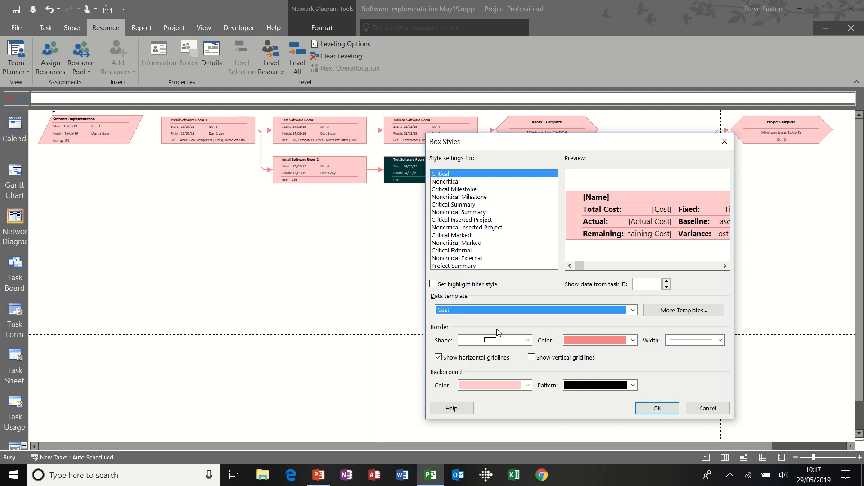
left_click(553, 310)
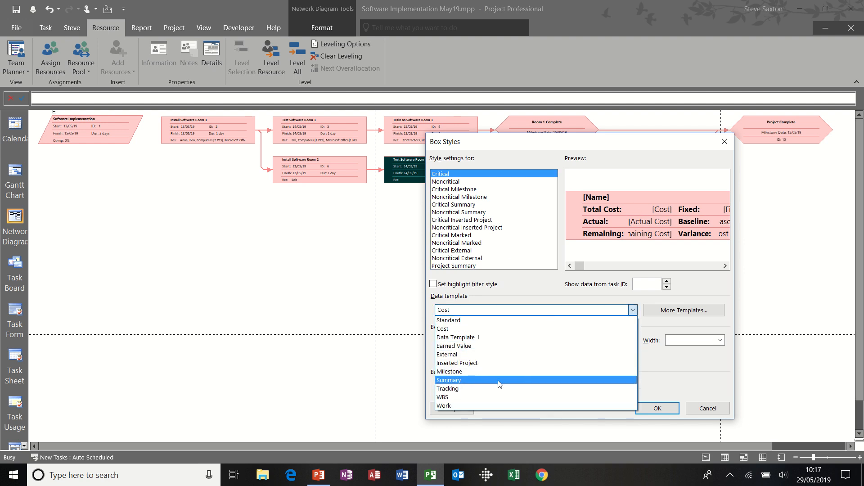
left_click(497, 321)
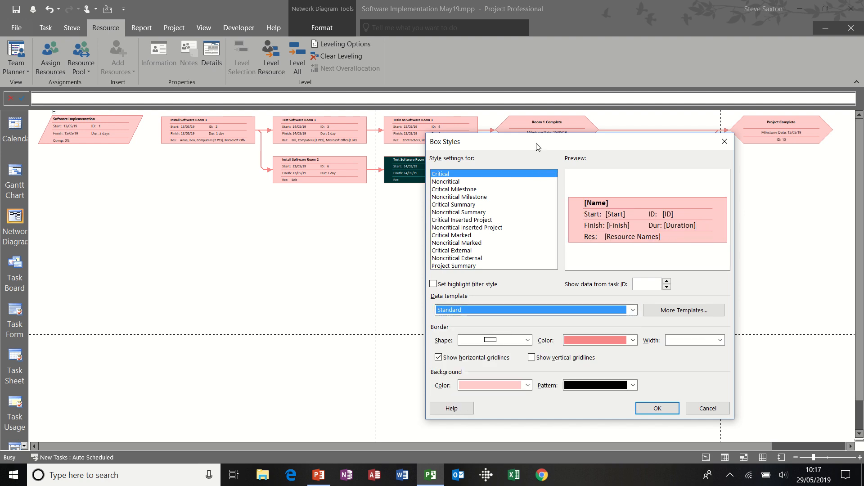
Create a new data template named with the author's first name and reduce its cell layout by one column
left_click_drag(538, 147, 377, 105)
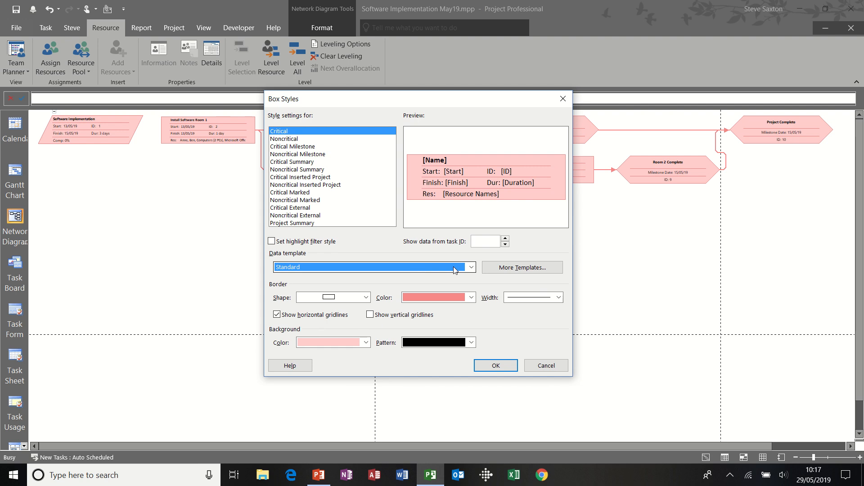
left_click(520, 268)
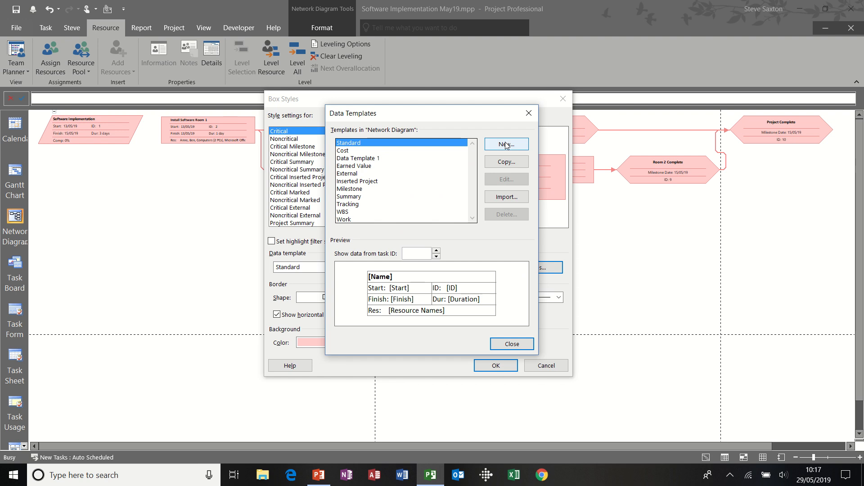
left_click(505, 143)
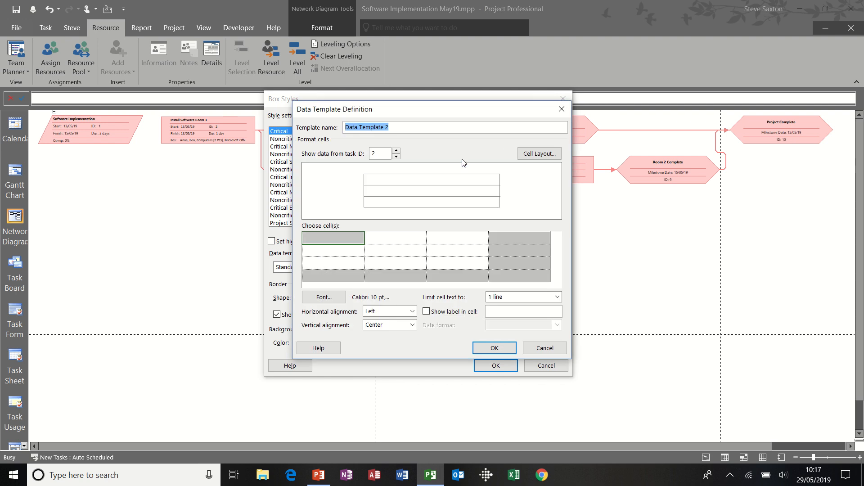
type("Steve")
left_click(532, 155)
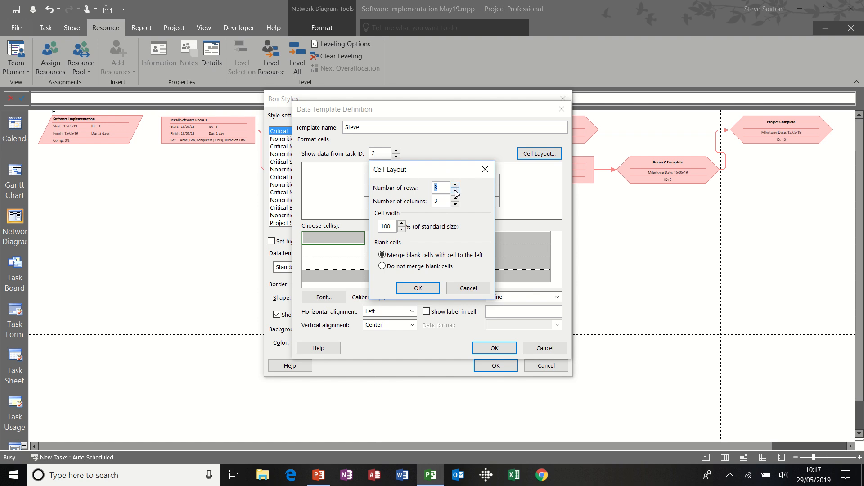
left_click(455, 204)
left_click(418, 288)
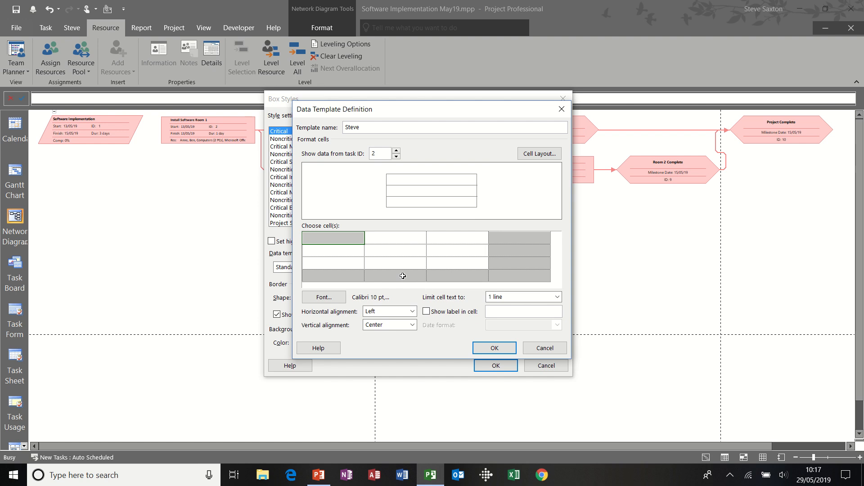
Fill the template's first column with the Name, % Complete and Actual Cost fields and save the template
left_click(340, 239)
type("Name")
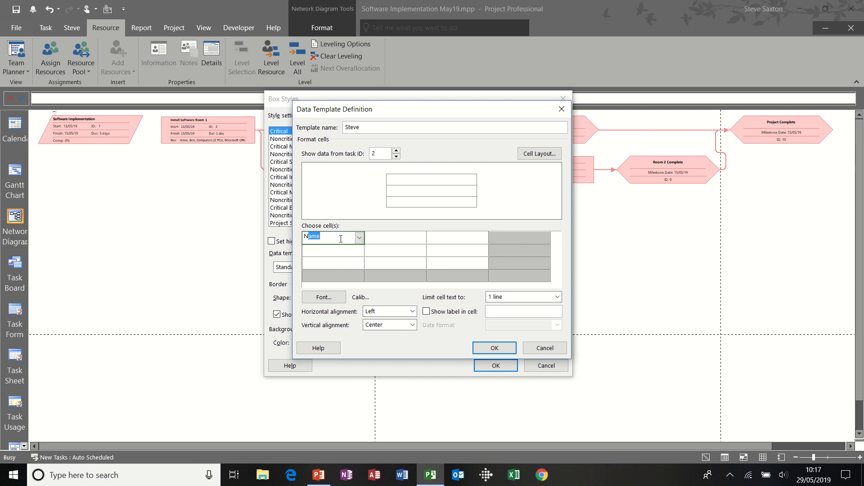
left_click(336, 250)
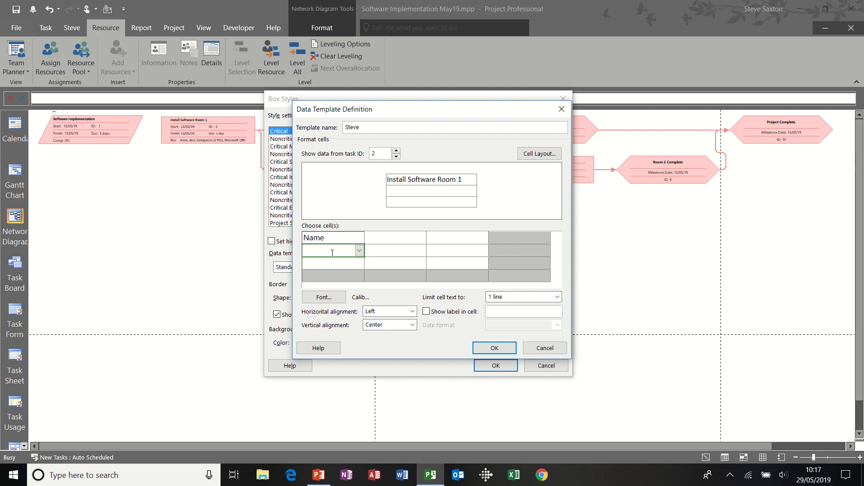
type("%")
left_click(332, 266)
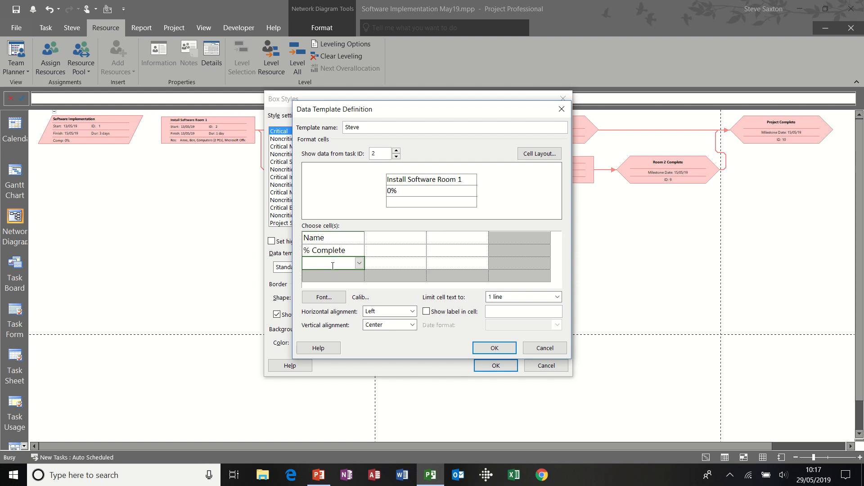
type("Actual Cost")
left_click(388, 254)
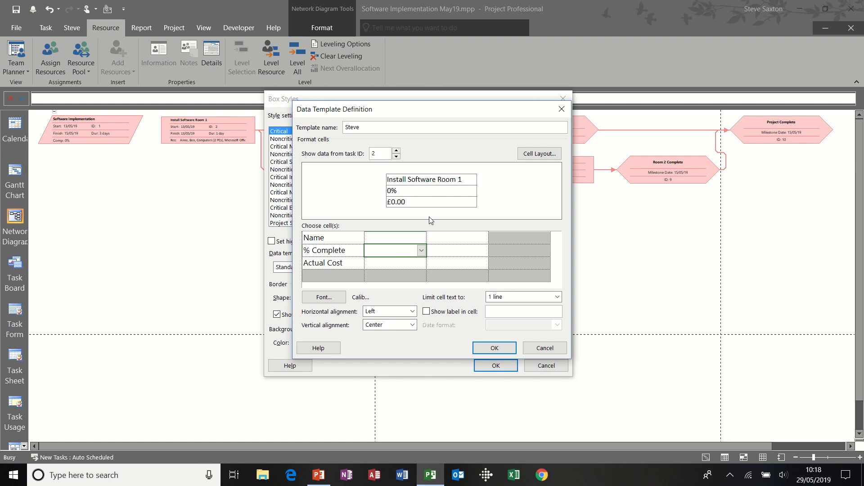
left_click(492, 348)
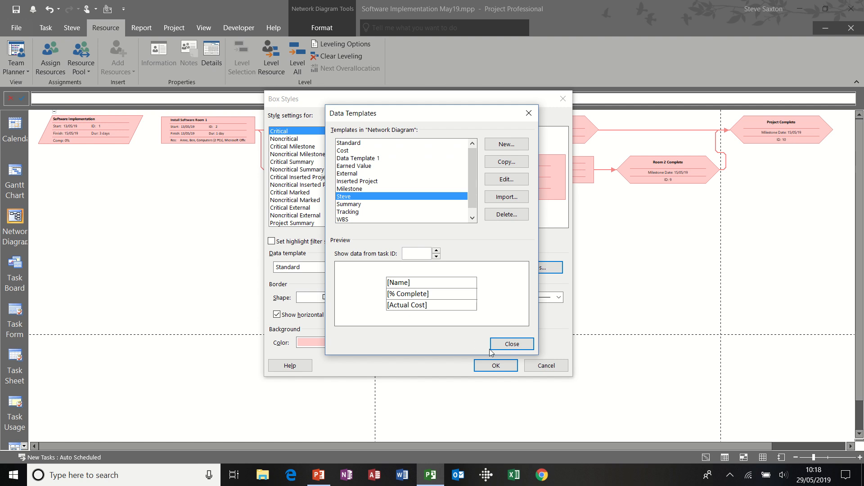
left_click(510, 348)
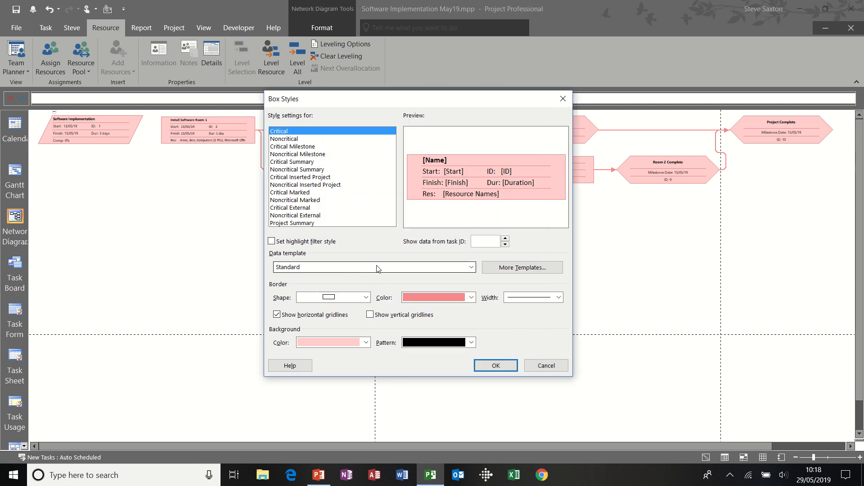
Apply the newly created data template to the Critical box style
left_click(471, 267)
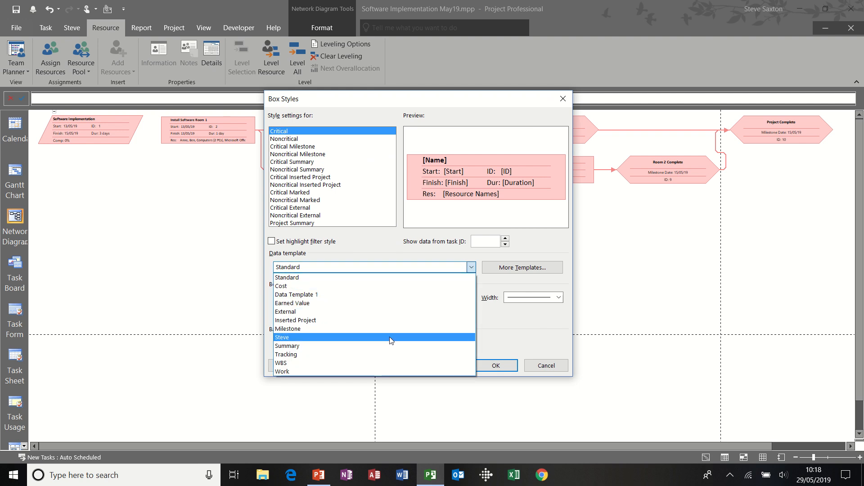
left_click(390, 337)
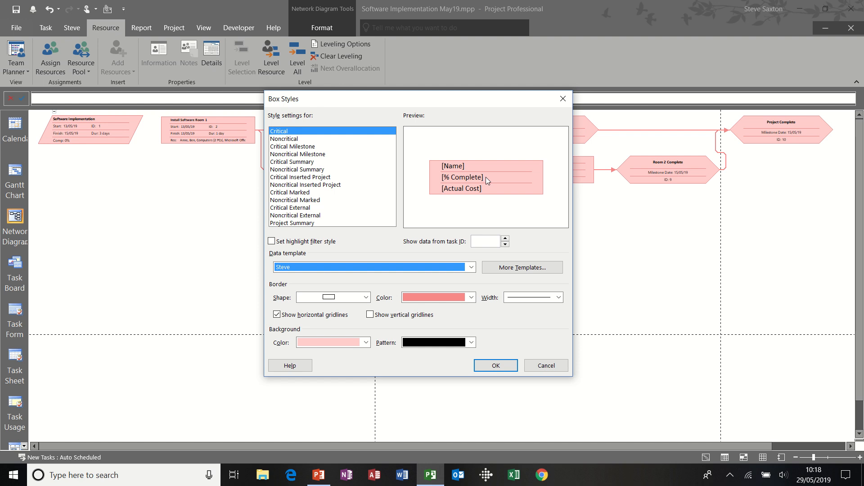
left_click(494, 364)
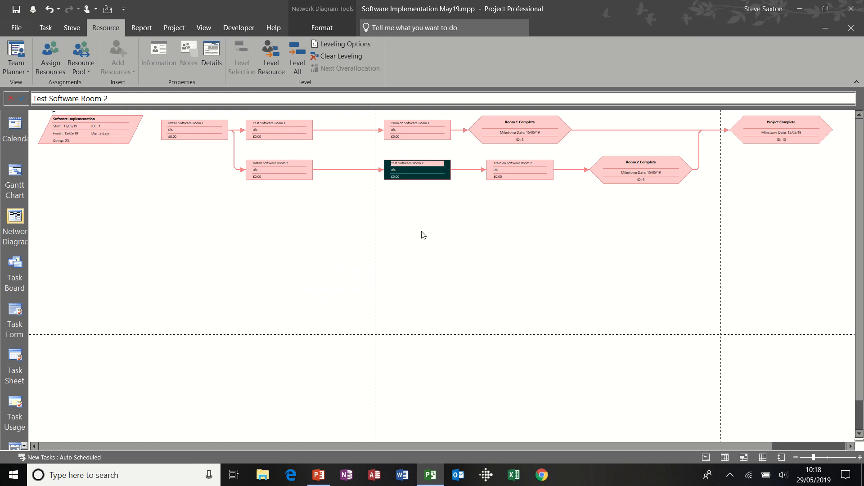
Examine the restyled task boxes enlarged, from Install Software Room 1 onwards
left_click(859, 458)
left_click(860, 458)
left_click(859, 457)
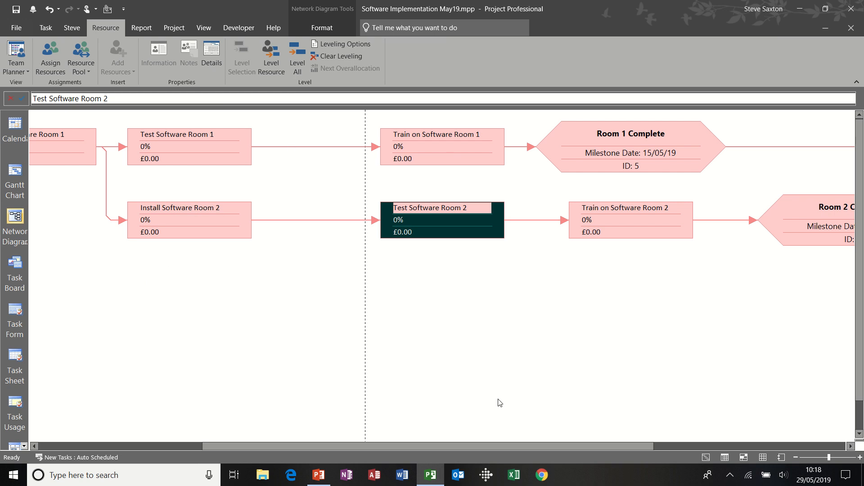
left_click_drag(363, 442, 318, 442)
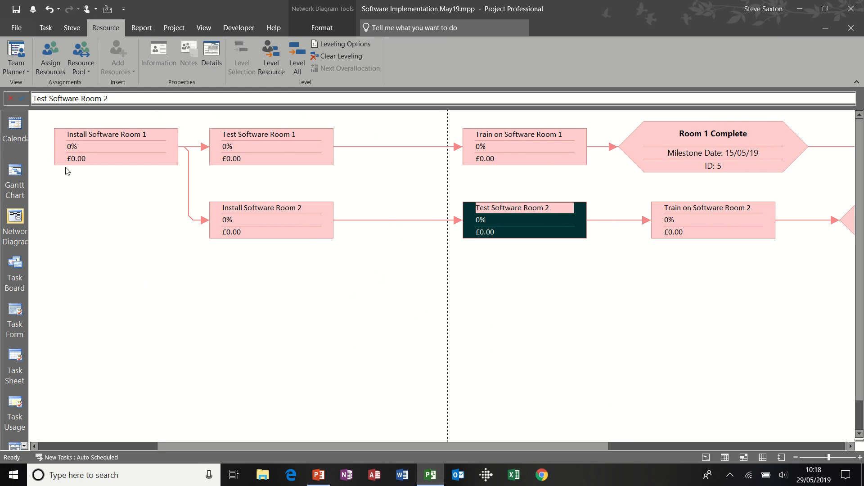
Check the Gantt chart and return to the network diagram with all task boxes in view
left_click(10, 173)
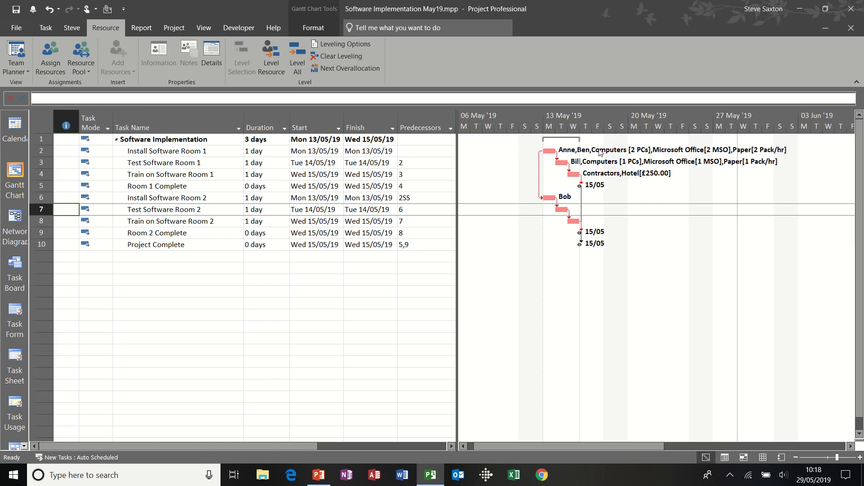
left_click(13, 223)
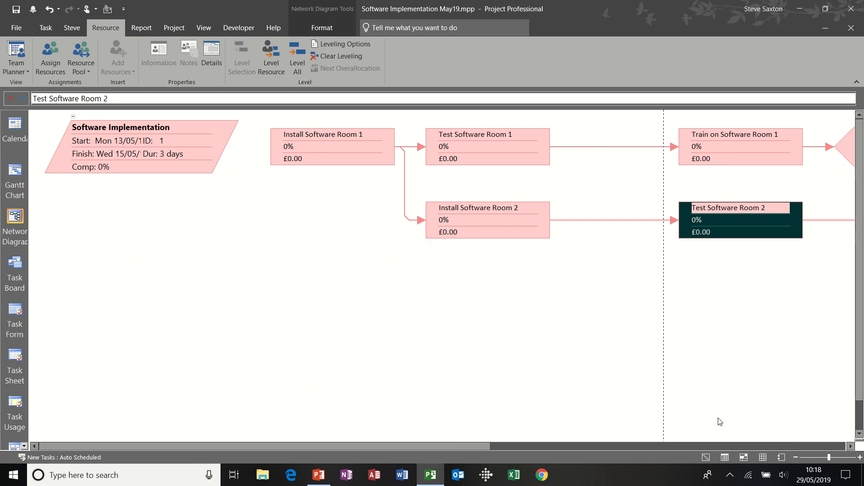
left_click(795, 457)
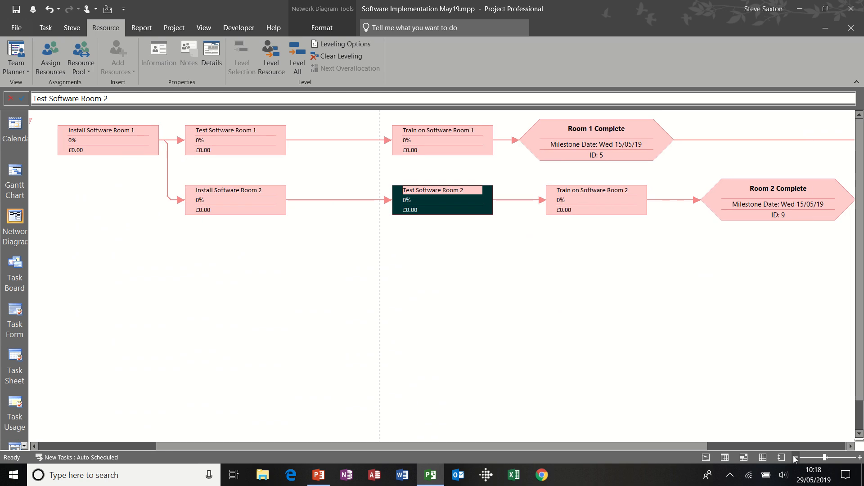
left_click(795, 457)
left_click(794, 457)
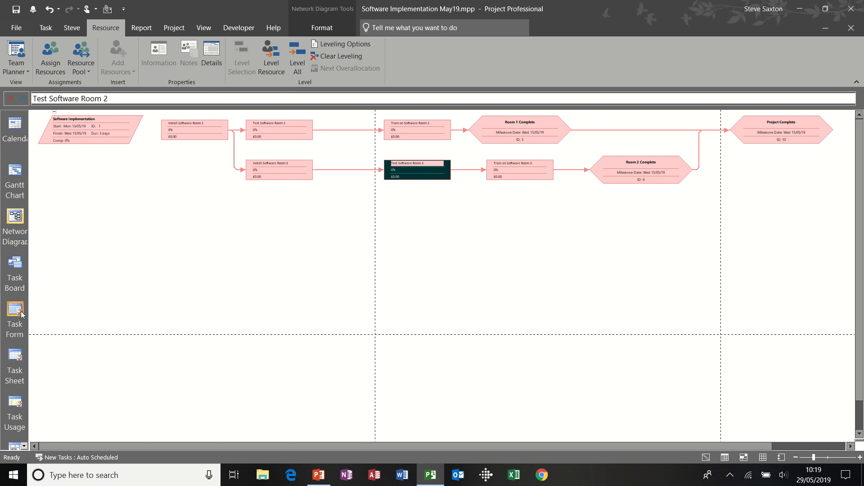
Show the project in the Task Usage view and widen the Task Name column to fit the full task names
left_click(16, 403)
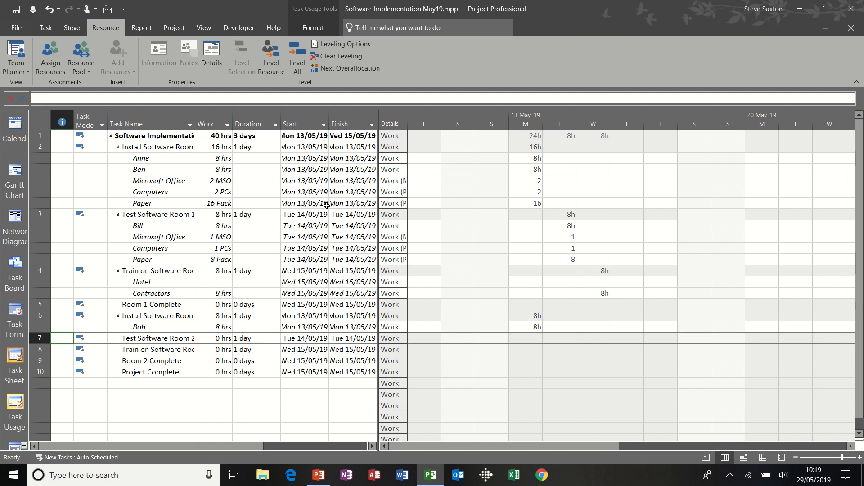
left_click(152, 147)
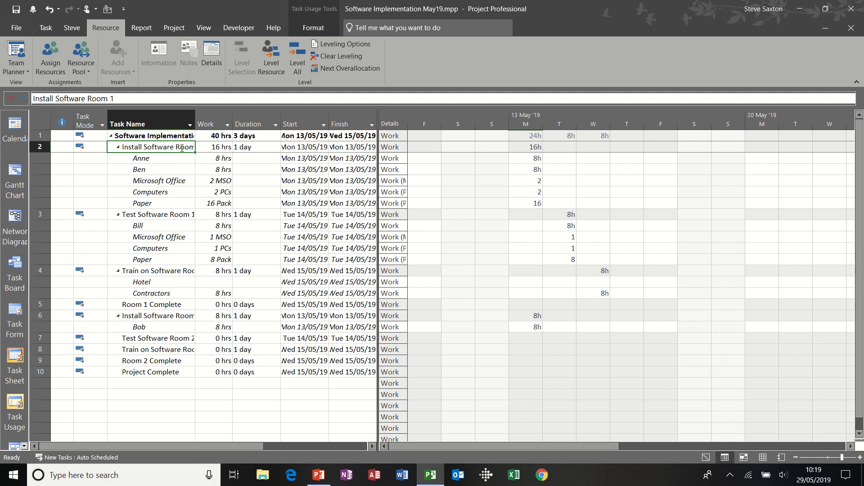
double_click(195, 124)
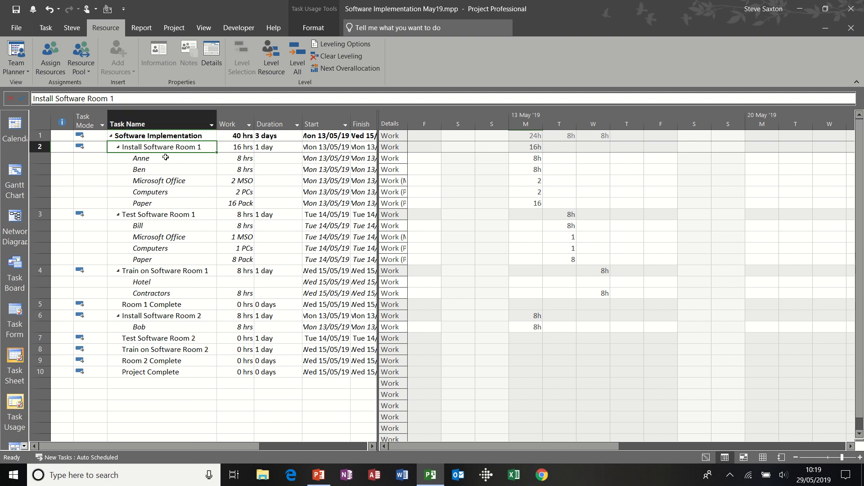
Examine the resources assigned to Install Software Room 1 and Test Software Room 1 and their daily work amounts
left_click_drag(166, 157, 163, 203)
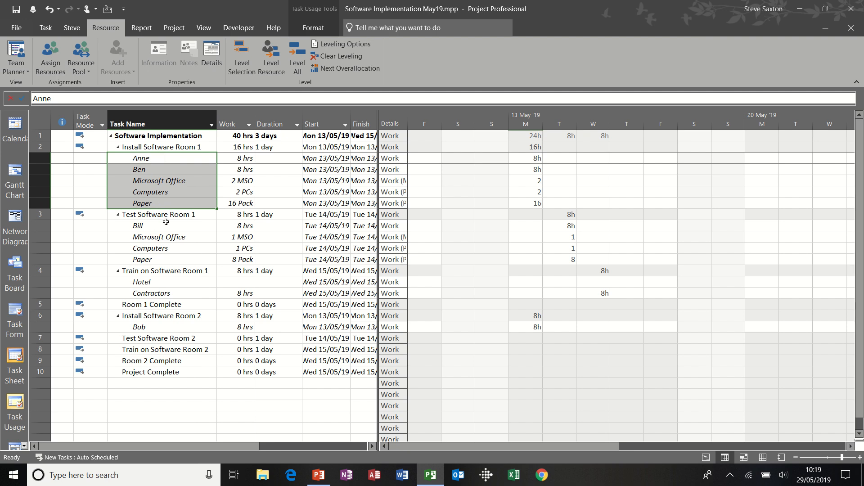
left_click_drag(165, 224, 165, 263)
left_click(171, 193)
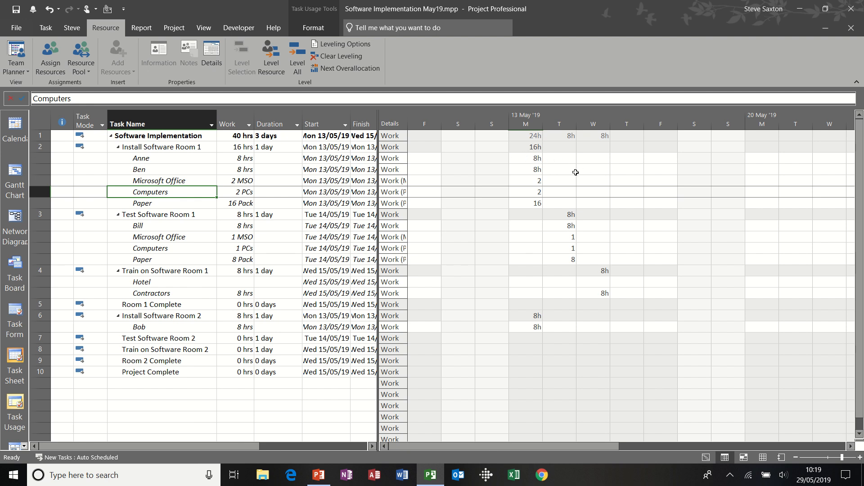
left_click(528, 158)
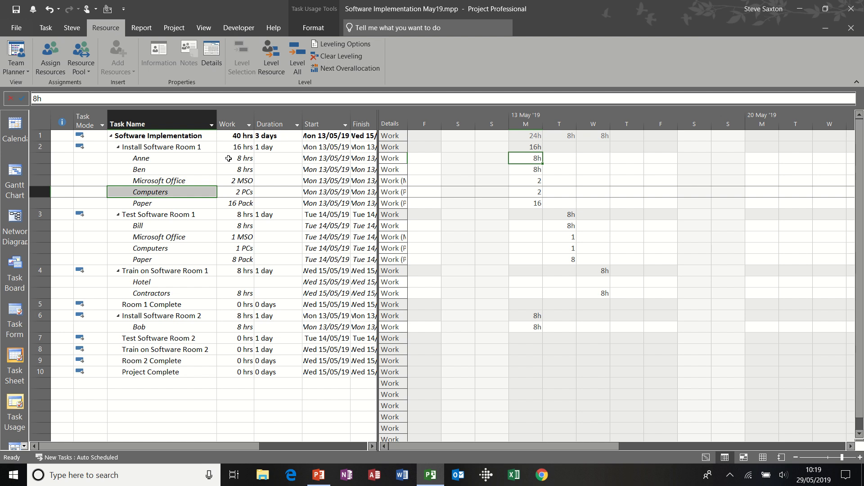
left_click(527, 180)
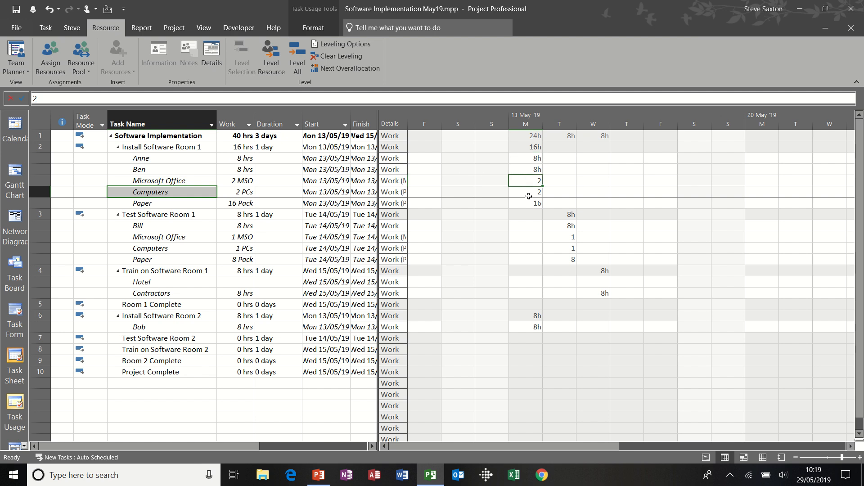
Add Actual Work and Cumulative Work rows to the time-phased details
right_click(556, 179)
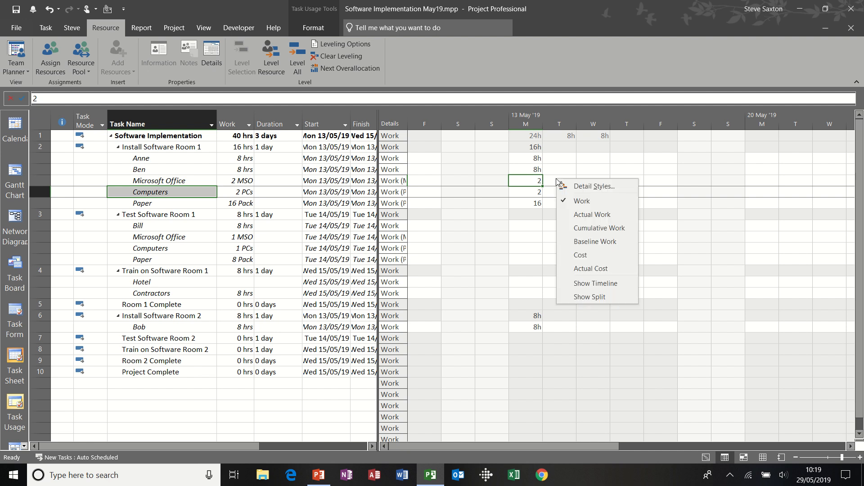
left_click(590, 218)
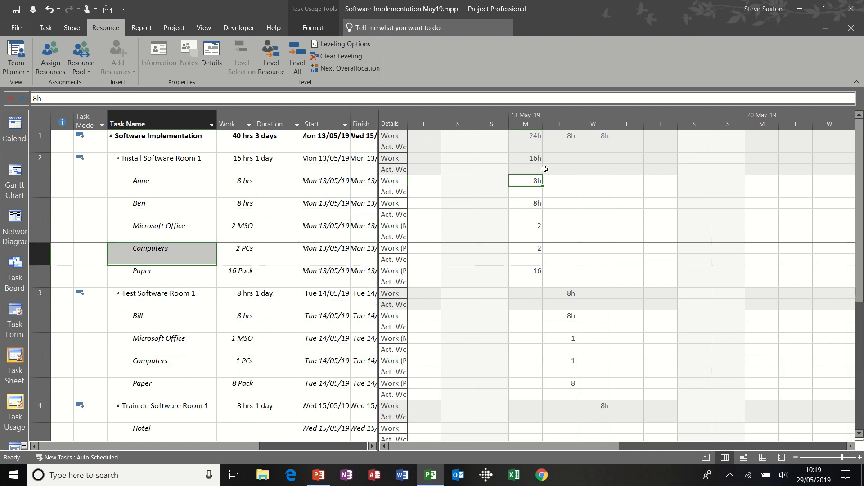
right_click(553, 196)
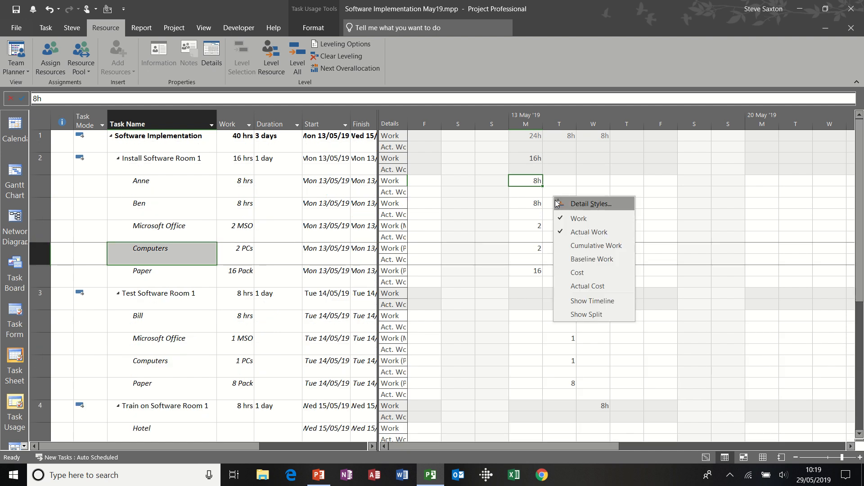
left_click(567, 245)
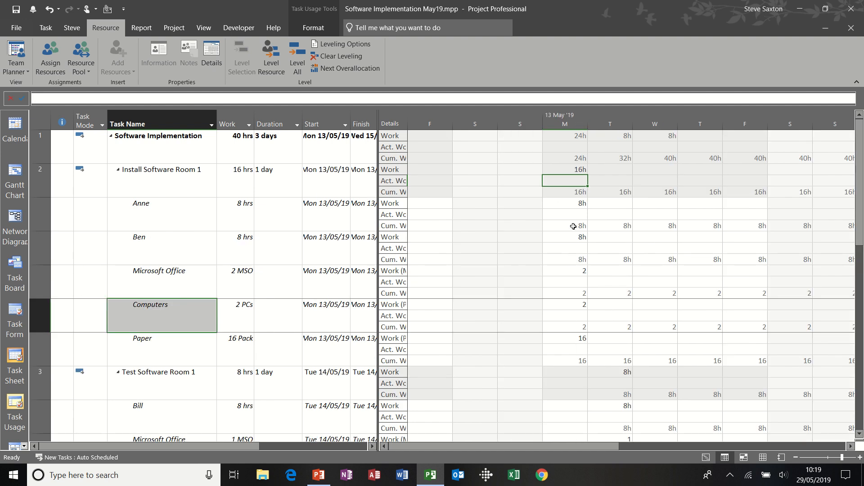
Remove the Actual Work and Cumulative Work rows from the time-phased details
left_click(313, 29)
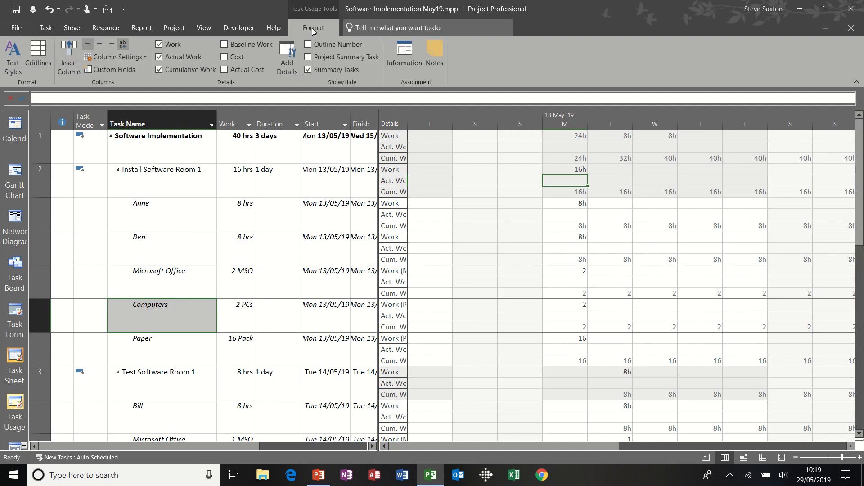
left_click(160, 57)
left_click(159, 69)
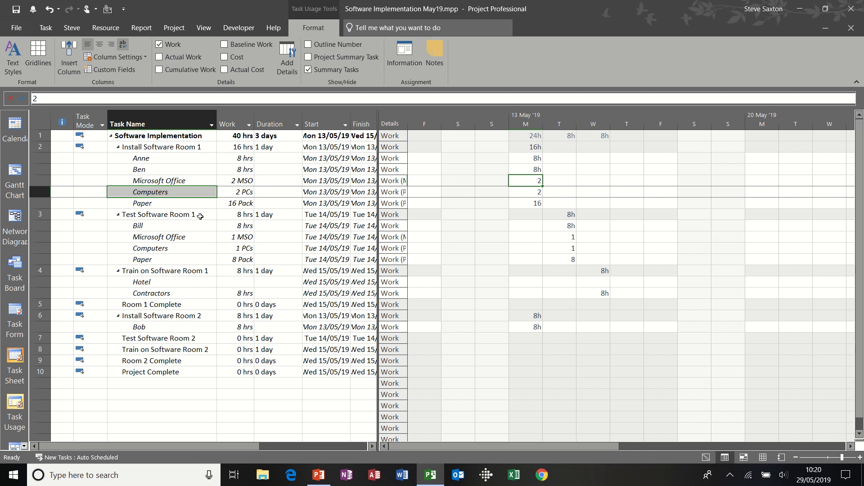
View the task information for Install Software Room 1, and the work contour options in its first resource's assignment information
double_click(179, 148)
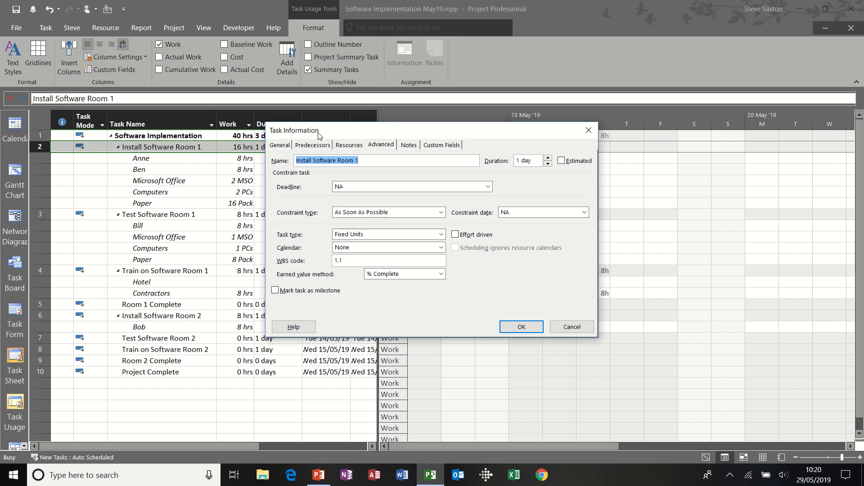
left_click(588, 130)
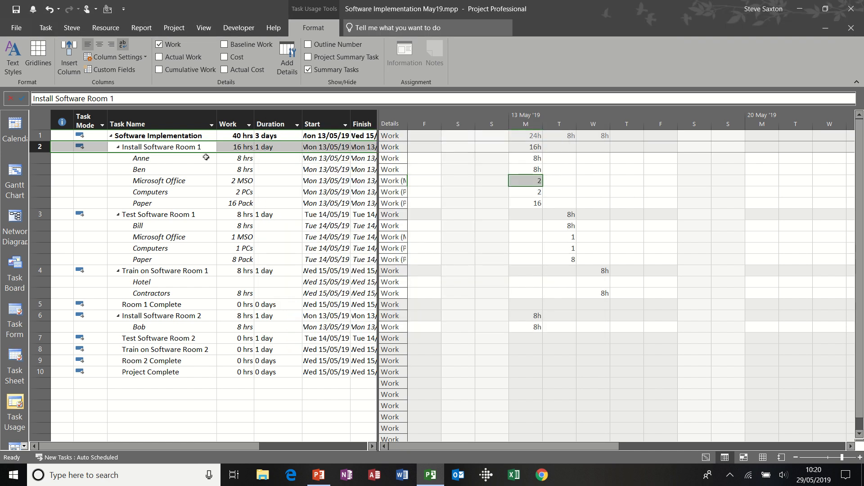
double_click(169, 158)
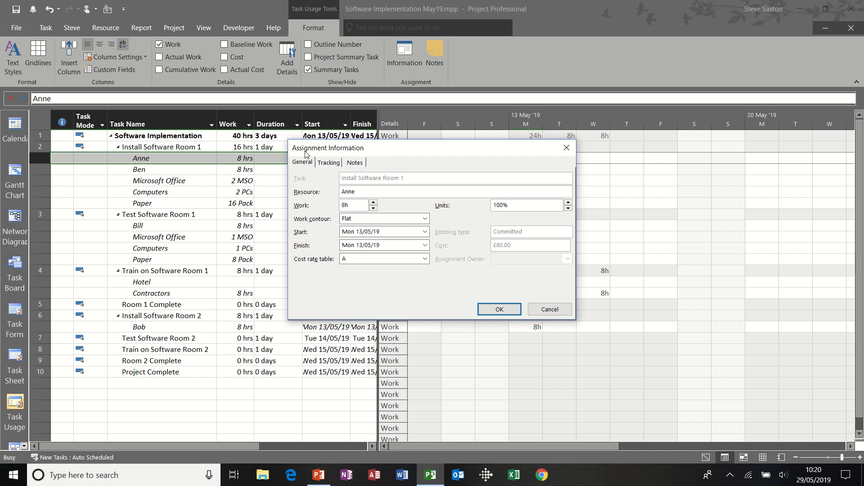
left_click_drag(364, 152, 246, 181)
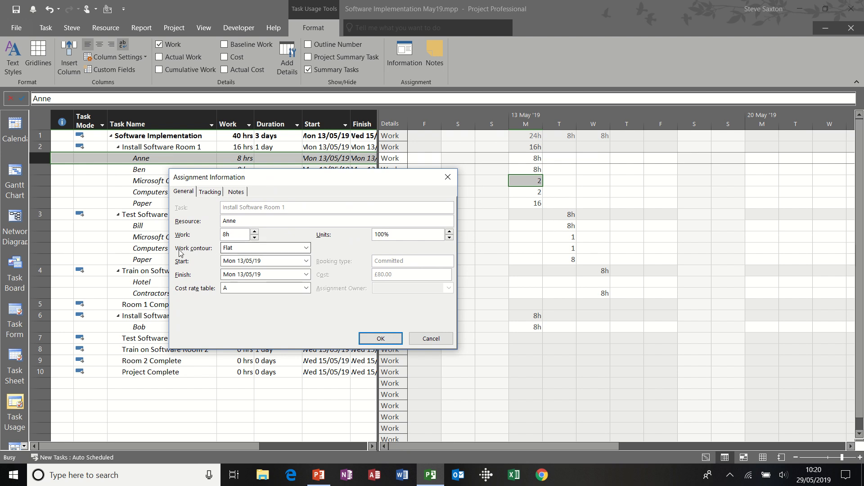
left_click(306, 248)
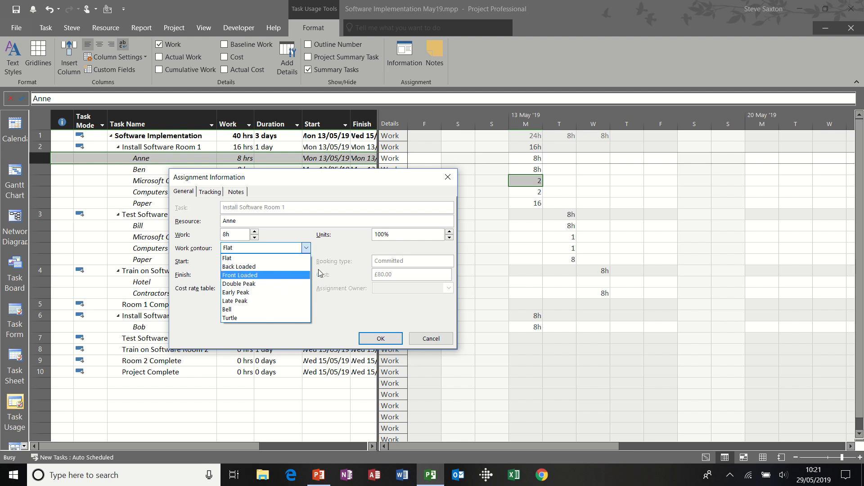
left_click(333, 251)
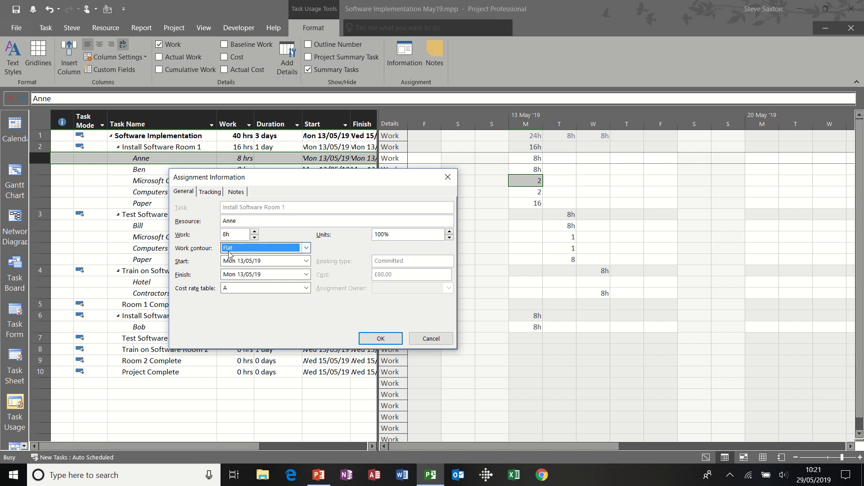
left_click(430, 339)
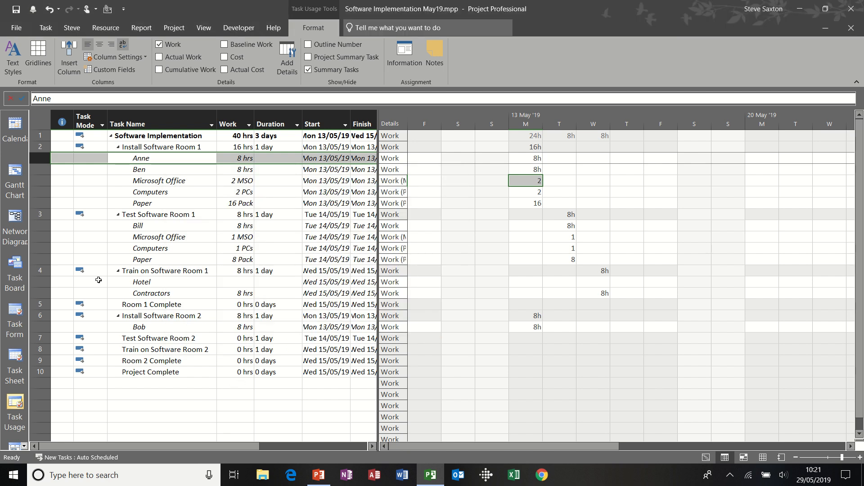
Add a task named Task A below the existing tasks in the Gantt chart, leaving one blank row, with a 10-day duration
left_click(14, 174)
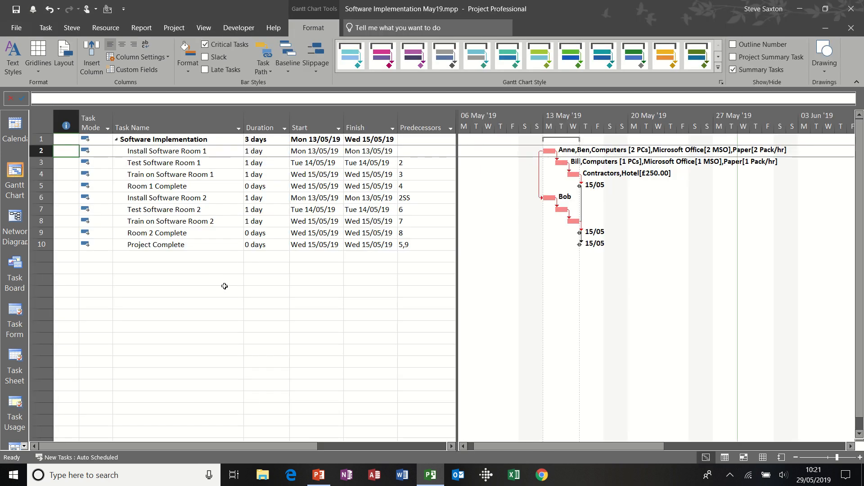
left_click(163, 268)
type("Ta")
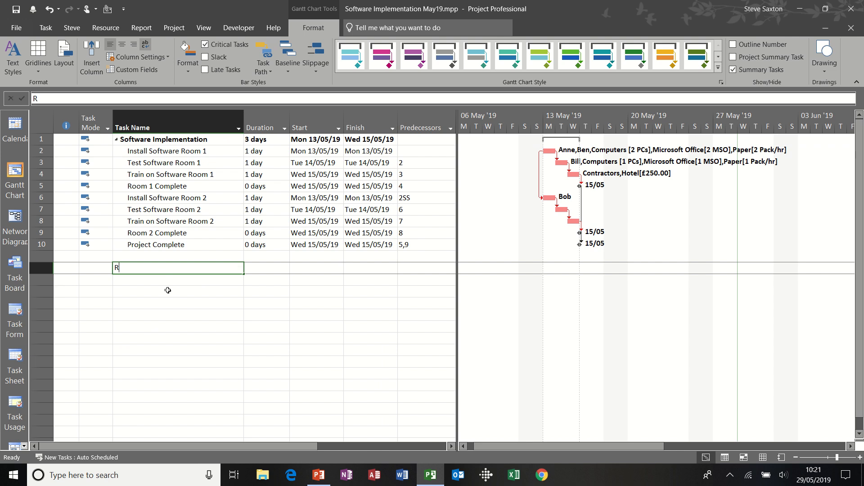
type("sk ")
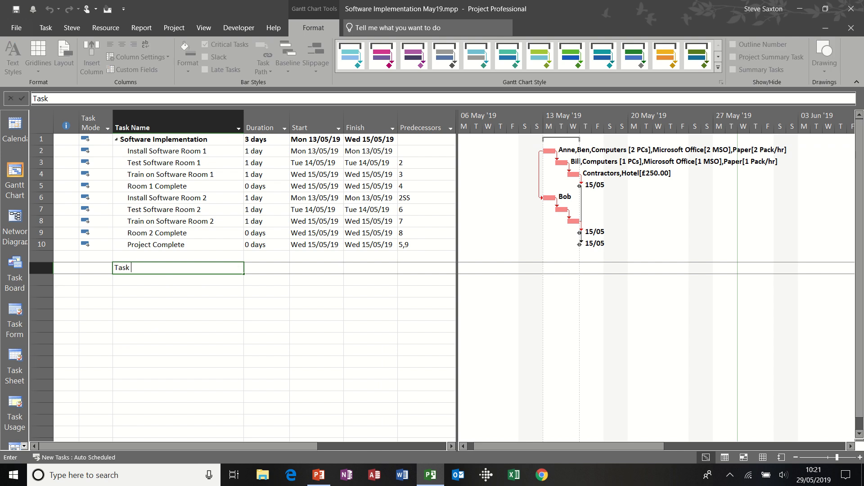
type("A")
key("Tab")
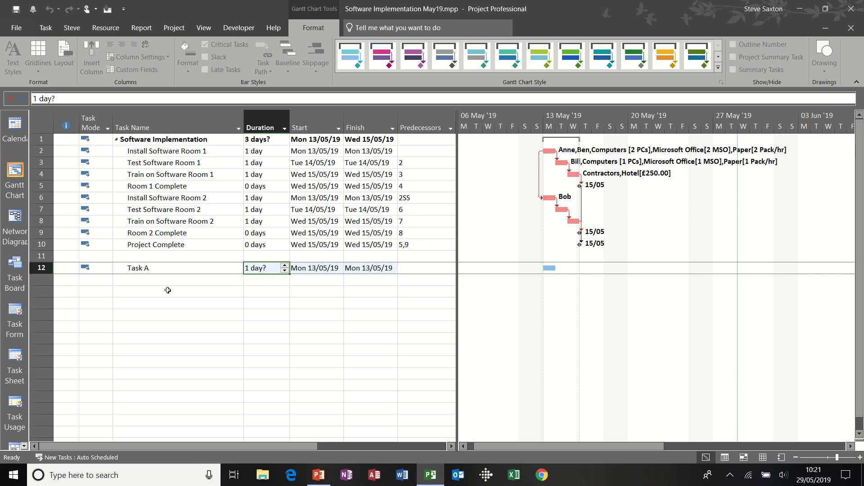
type("10")
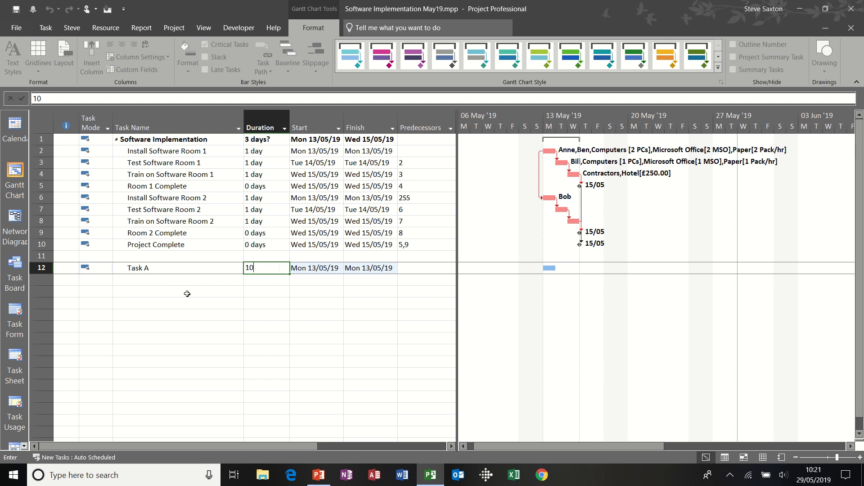
left_click(407, 269)
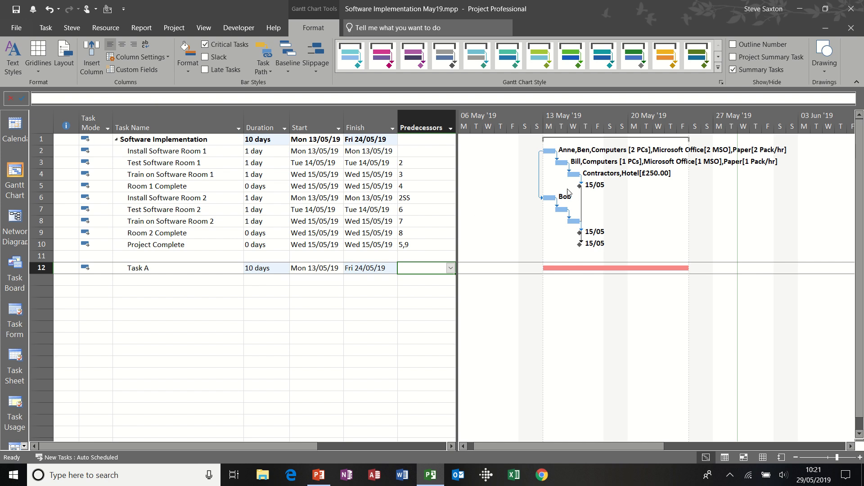
type("Anne")
key("Return")
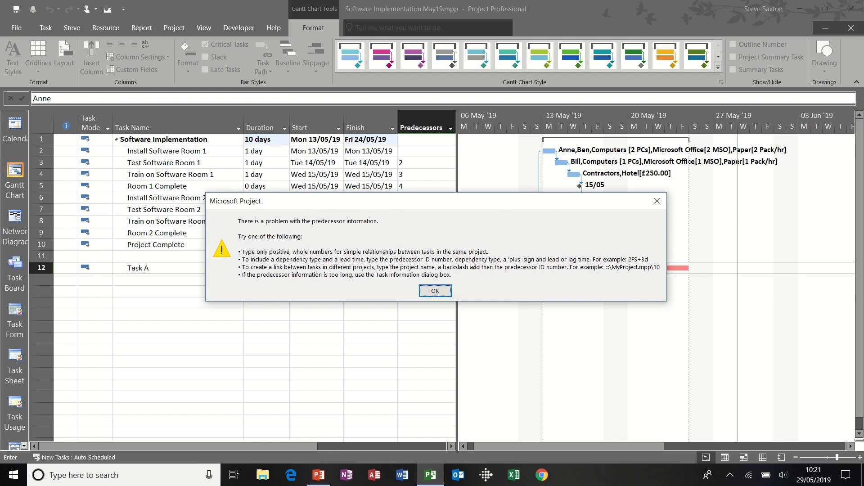
left_click(433, 291)
key("BackSpace")
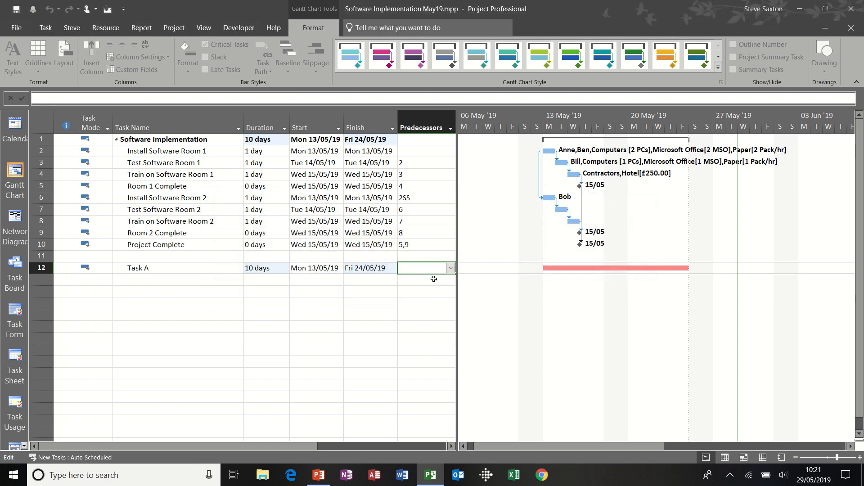
Assign Task A to the first resource of Install Software Room 1 by entering that resource's name
left_click(451, 446)
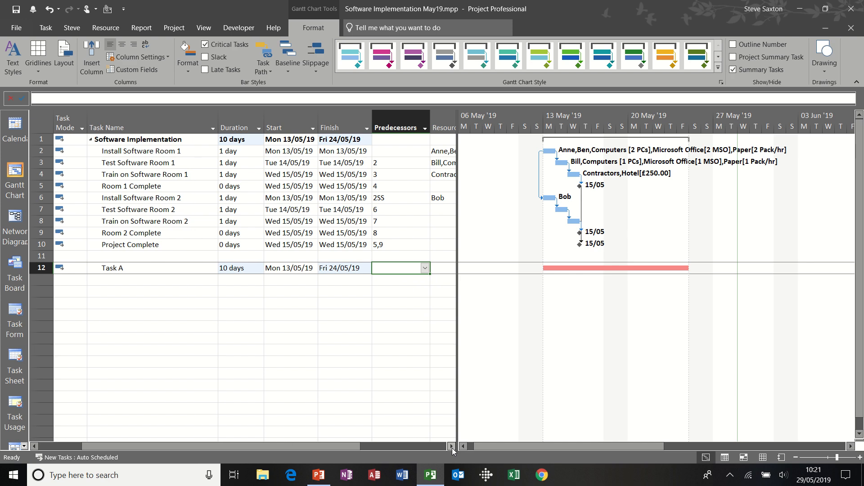
left_click(452, 446)
left_click(412, 266)
type("Anne")
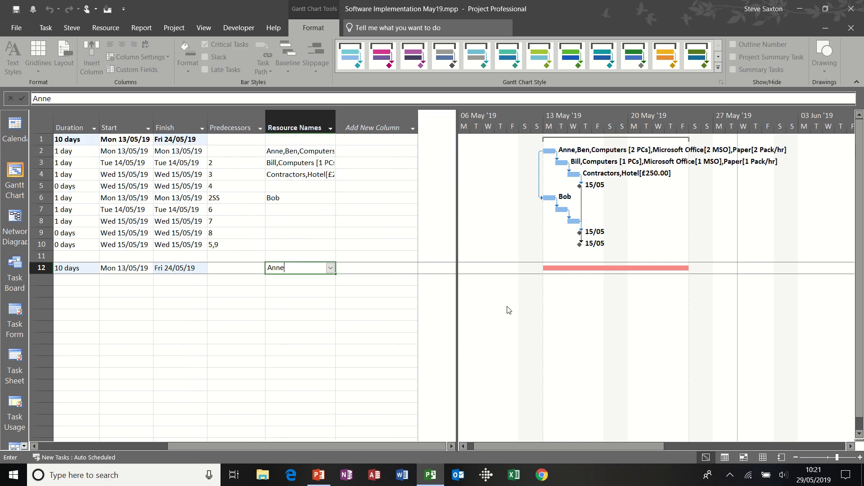
left_click(224, 277)
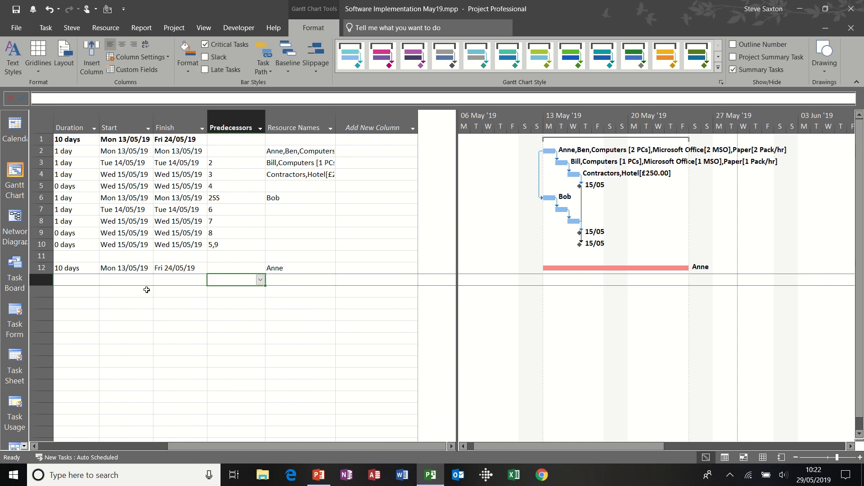
Return to the Task Usage view and select the resource assignment under Task A
left_click(34, 447)
left_click(34, 446)
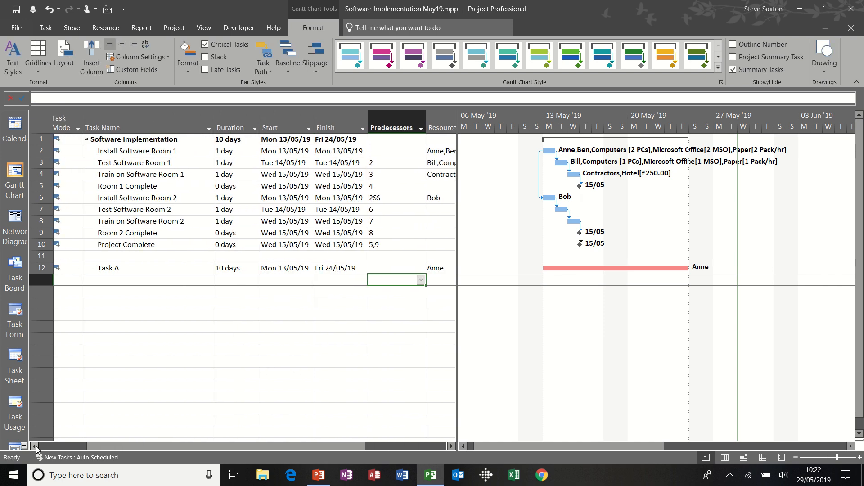
left_click(162, 267)
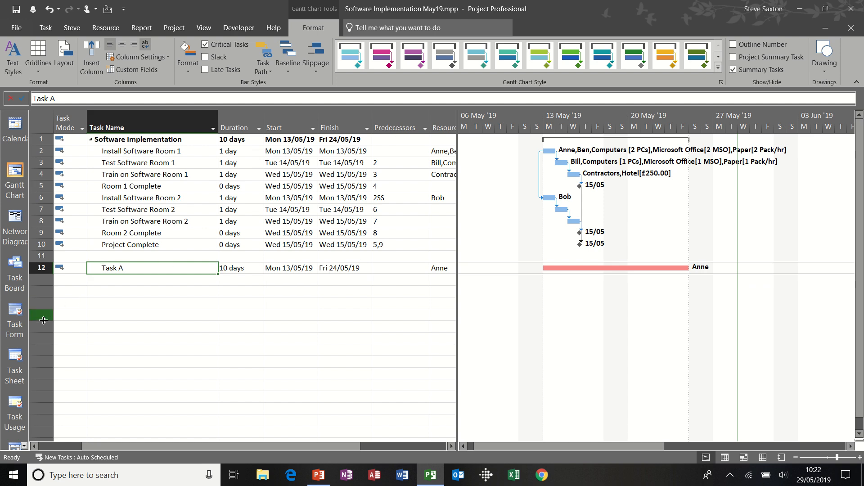
left_click(18, 398)
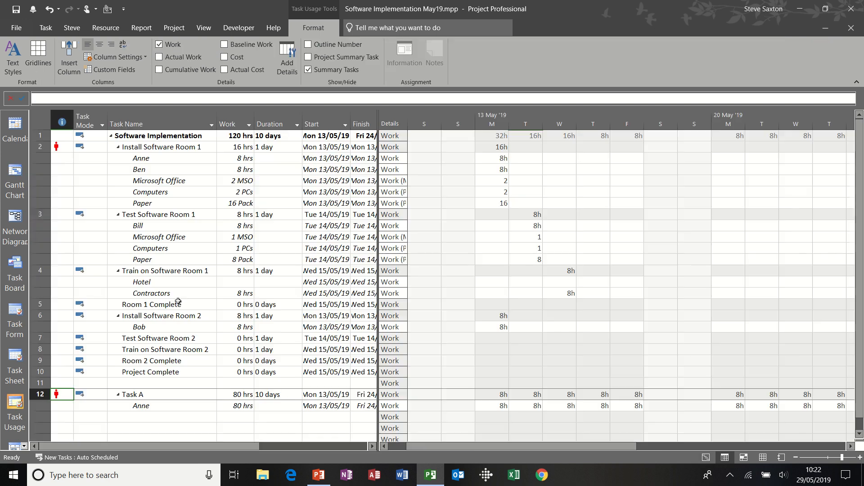
left_click(166, 406)
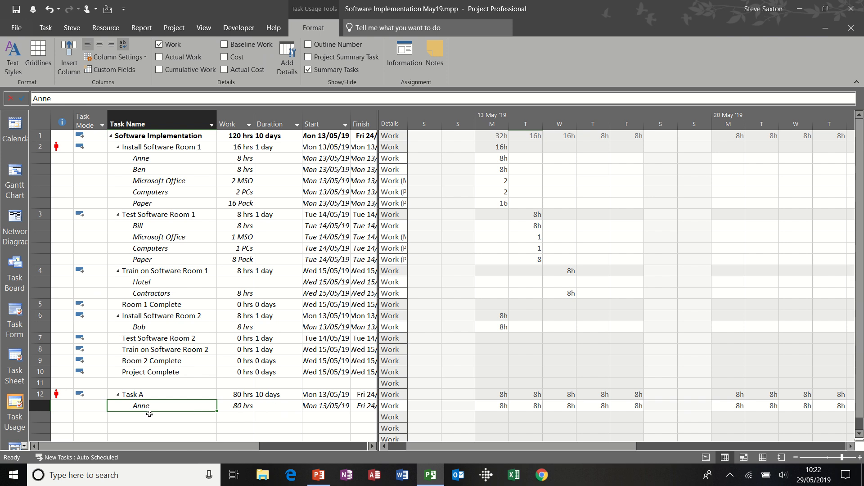
Try the Back Loaded work contour on Task A's resource assignment, look through its daily hours, and undo the contour change
double_click(163, 406)
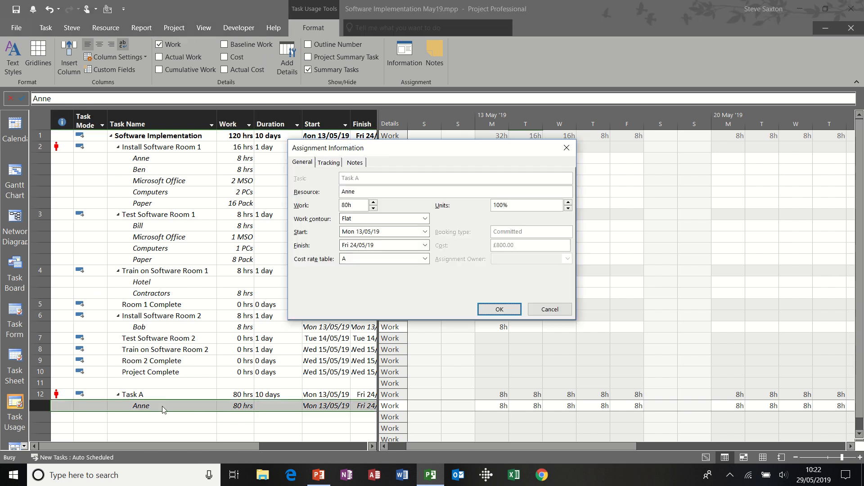
left_click(425, 219)
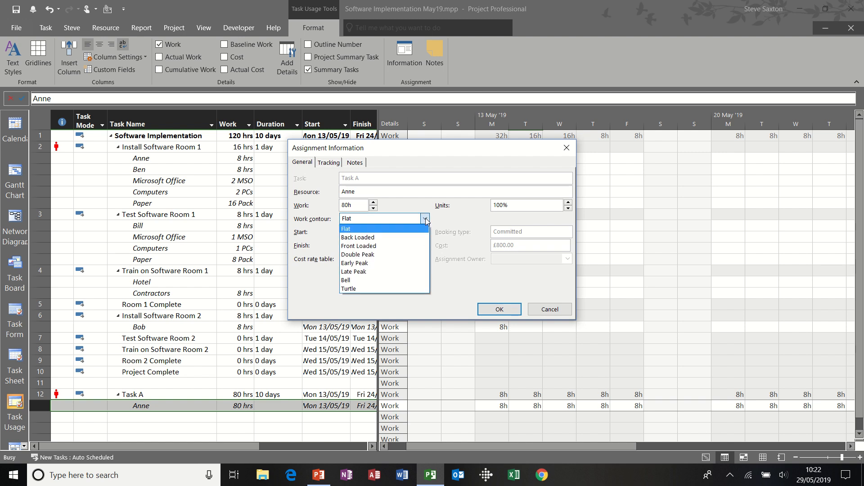
left_click(406, 237)
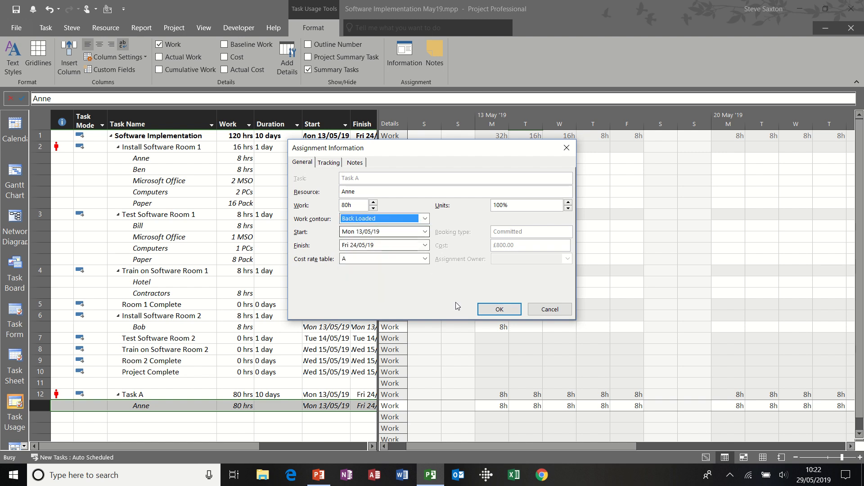
left_click(498, 310)
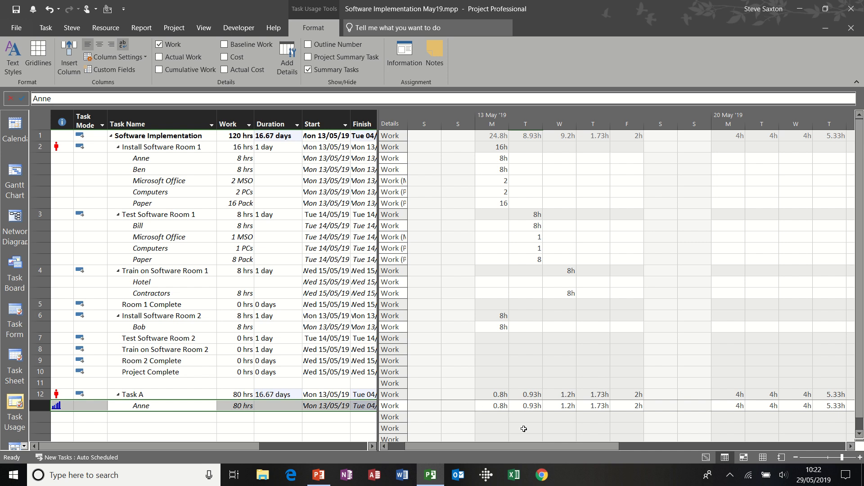
left_click_drag(515, 447, 610, 444)
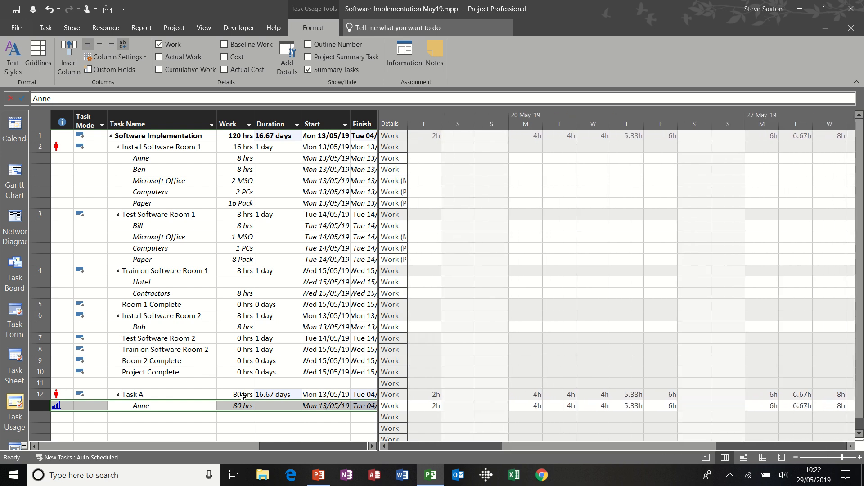
key("ctrl+z")
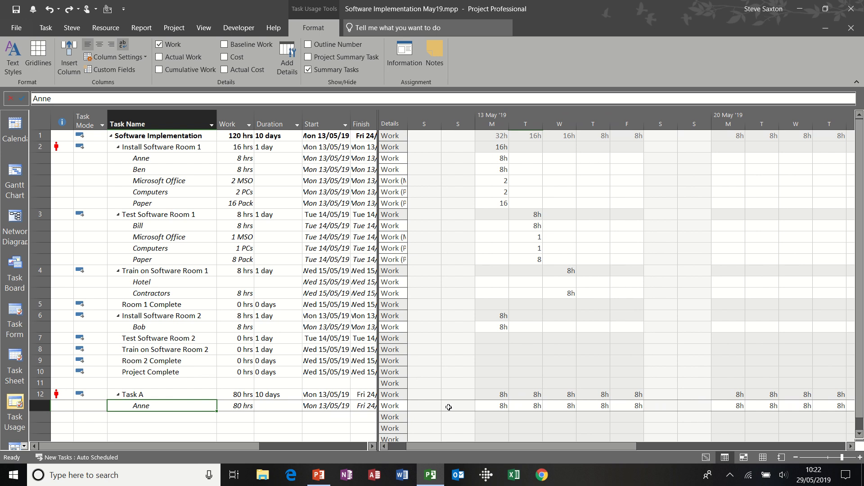
Set the assigned resource's work on Task A to 2 hours a day for Monday 13 to Wednesday 15 May
left_click(495, 405)
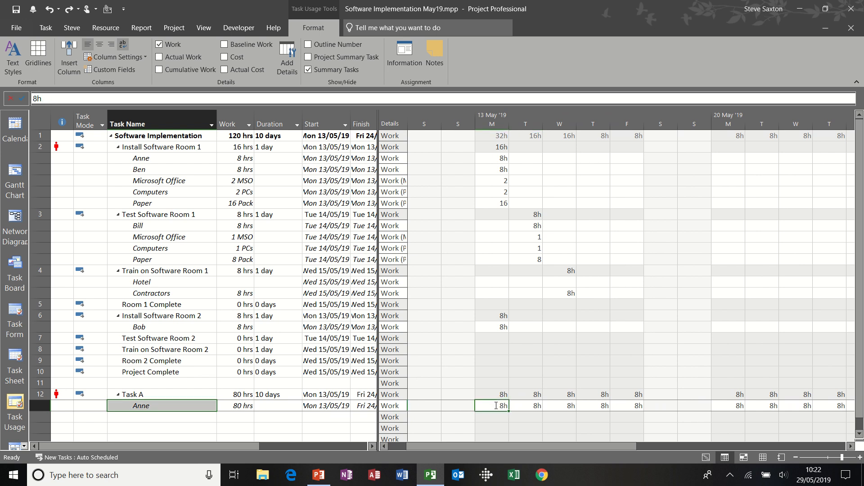
type("2")
key("Tab")
type("2")
key("Tab")
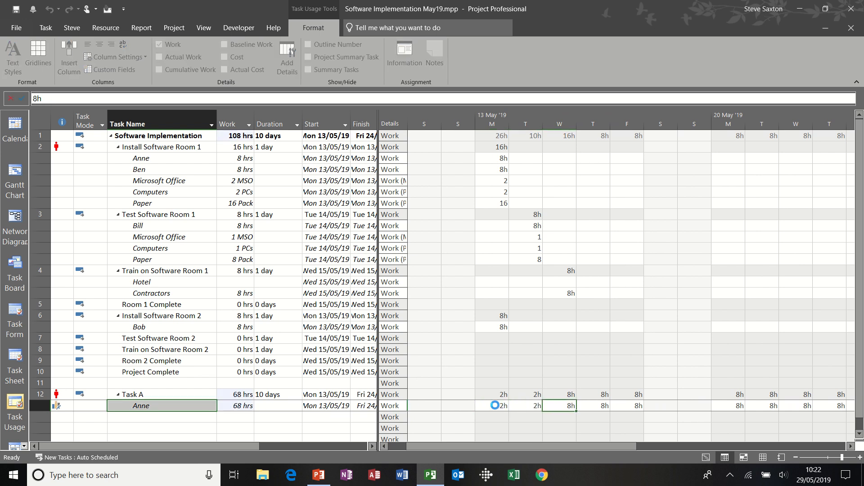
type("2")
key("Tab")
Set the resource's work on Task A to 6 hours each for Thursday 16 and Friday 17 May
type("6")
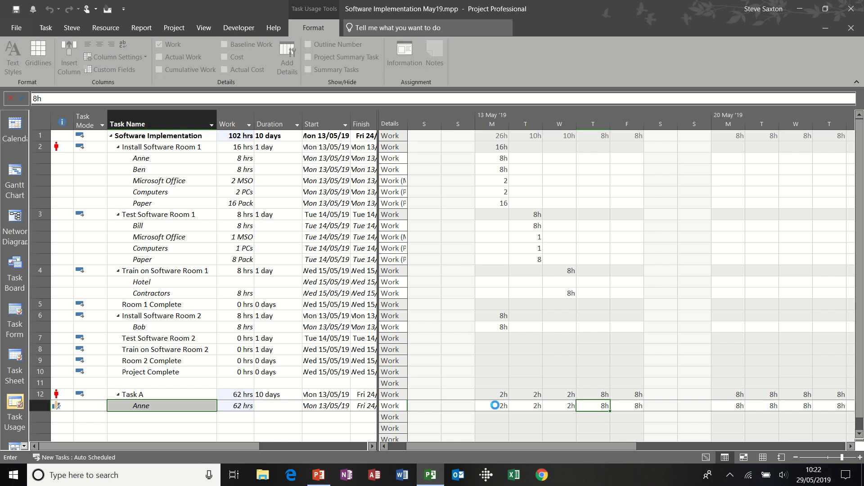
key("Tab")
type("6")
key("Tab")
Set the resource's work on Task A to 6 hours a day for Monday 20 to Wednesday 22 May
key("Tab")
key("Tab")
type("6")
key("Tab")
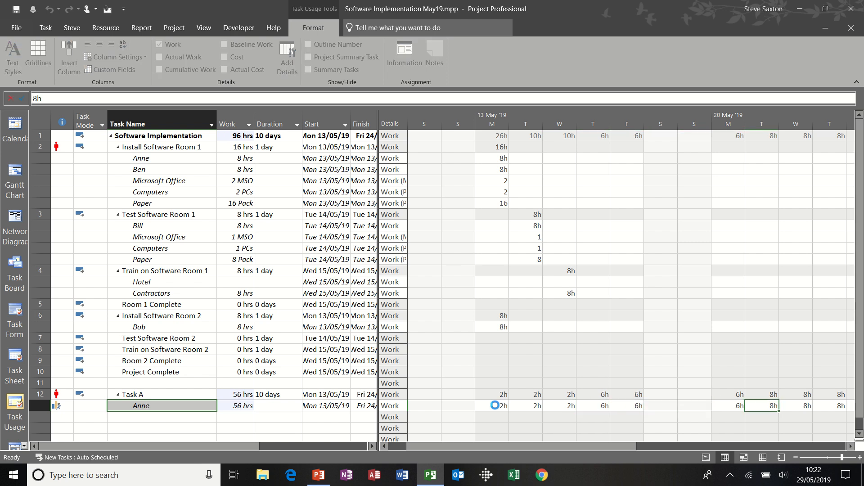
type("6")
key("Tab")
type("6")
key("Tab")
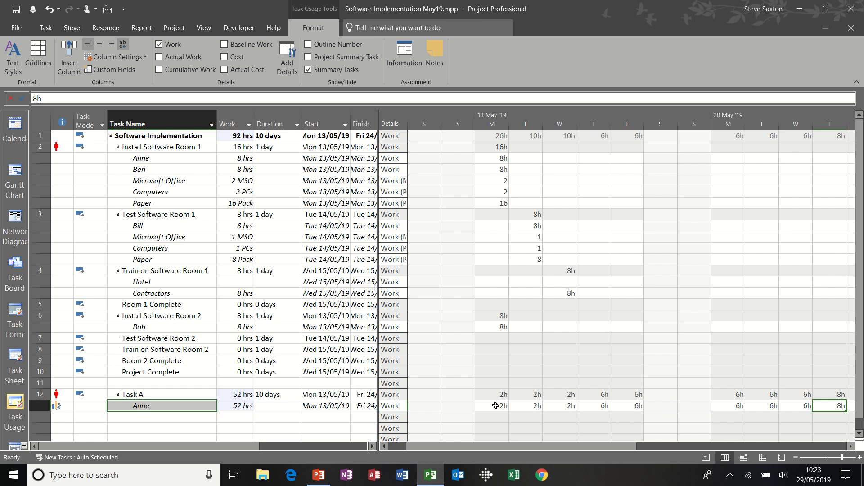
Set the resource's work on Task A to 6 hours for Thursday 23 May and select the assignment's indicator cell
key("Tab")
key("Tab")
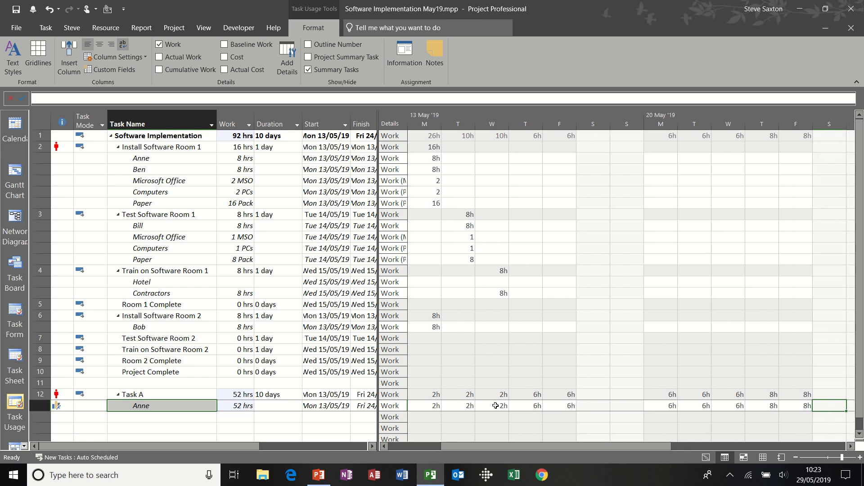
key("Left")
key("Left")
type("6")
key("Return")
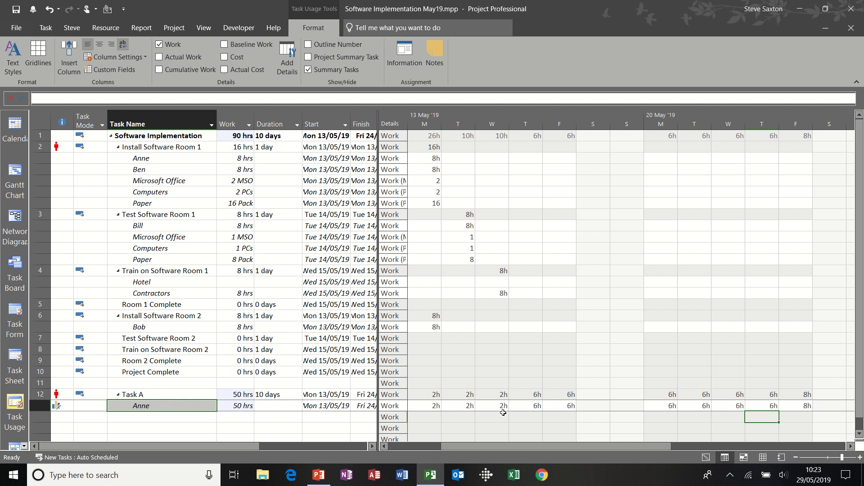
left_click(63, 407)
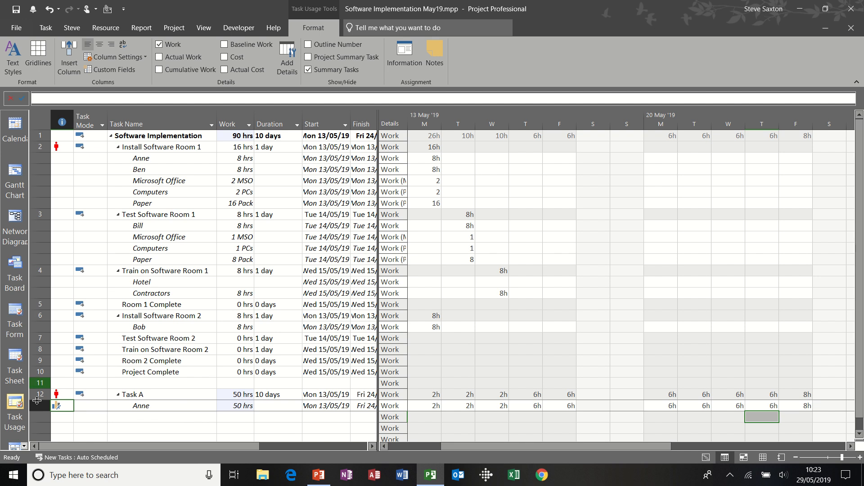
Switch to the Timeline view and add the existing milestones Room 1 Complete, Room 2 Complete and Project Complete
left_click(24, 446)
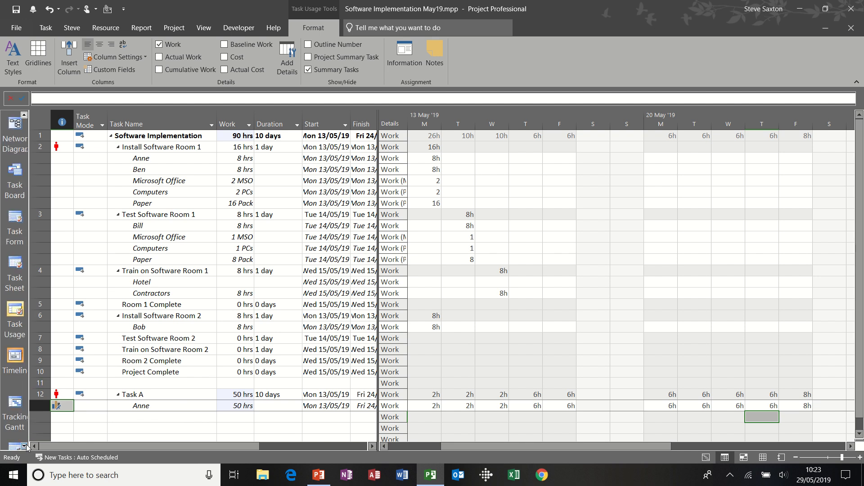
left_click(18, 358)
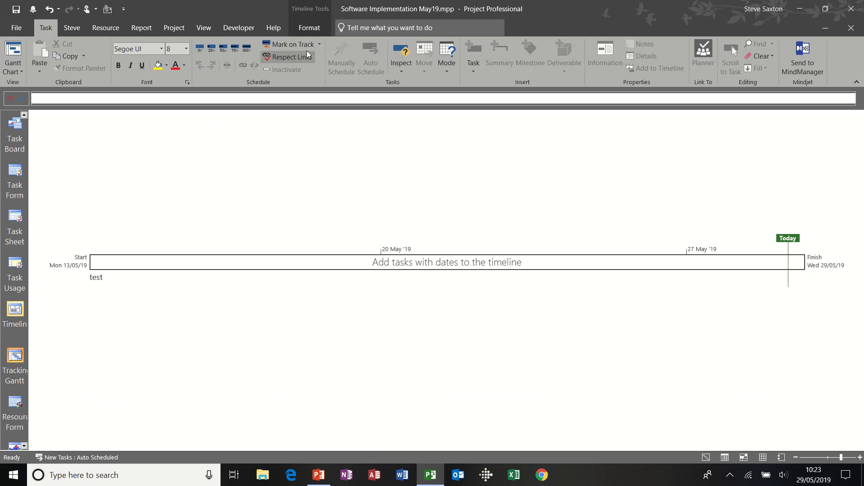
left_click(307, 29)
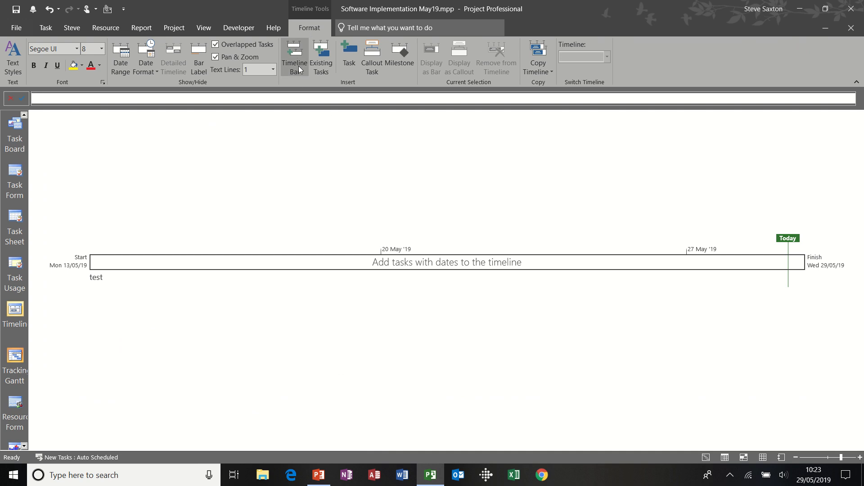
left_click(325, 63)
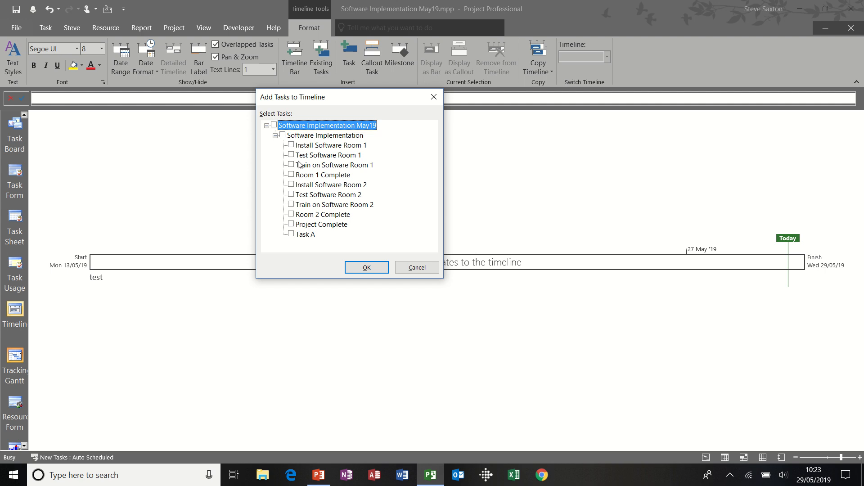
left_click(291, 175)
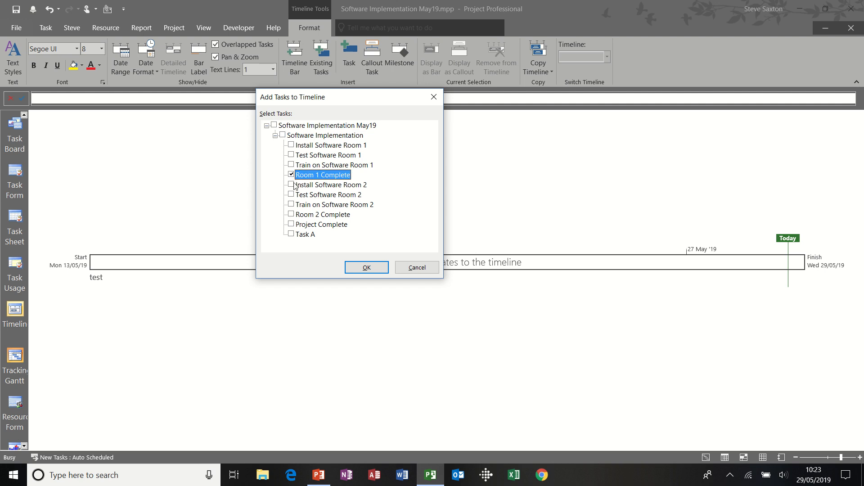
left_click(292, 214)
left_click(291, 225)
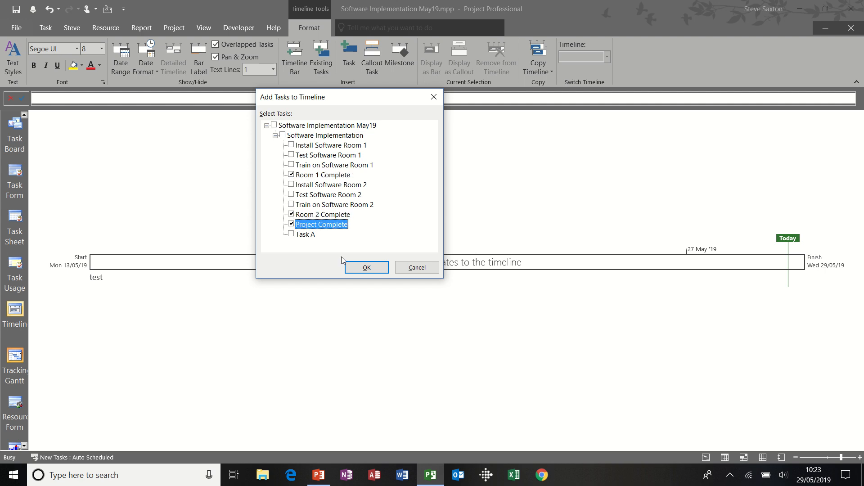
left_click(367, 268)
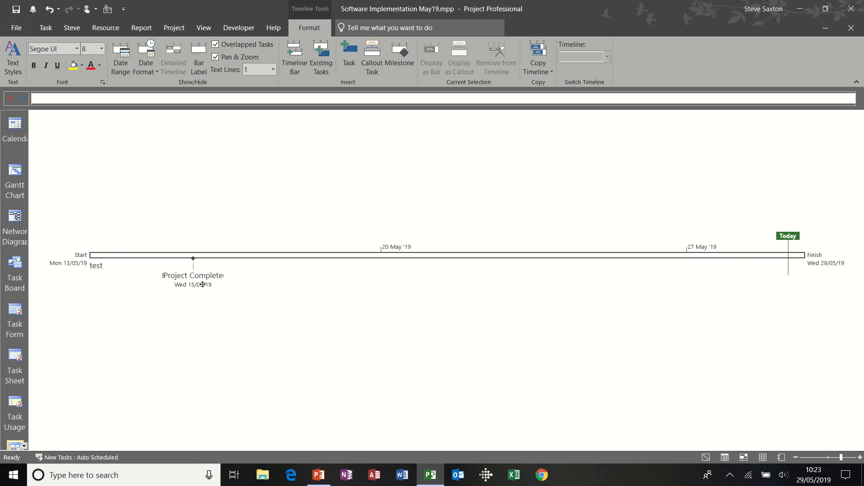
Separate the overlapping milestone labels, placing Project Complete to the lower right and Room 2 Complete to the lower left of the marker
left_click_drag(203, 285, 267, 298)
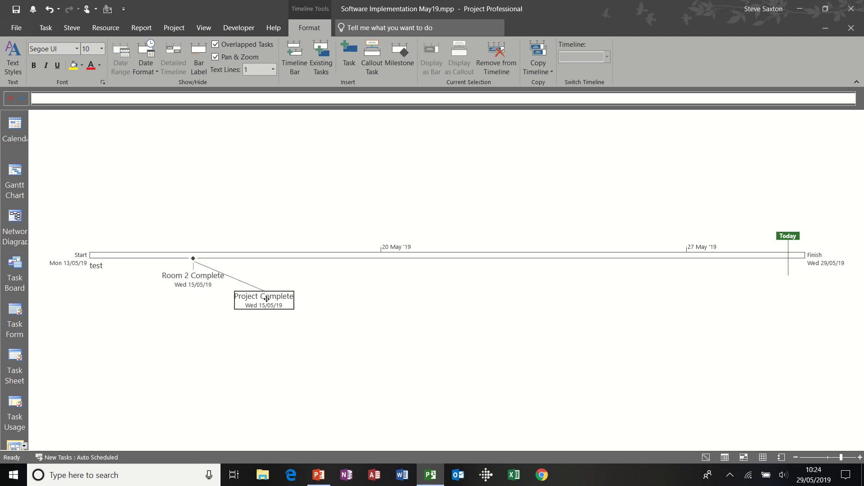
left_click_drag(196, 265, 133, 286)
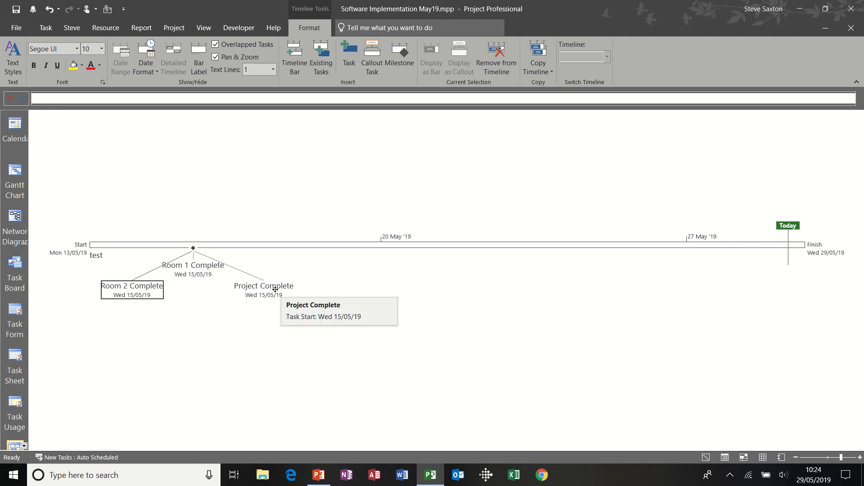
Check the Gantt chart, return to the Timeline view and add Install Software Room 1 and Train on Software Room 2
left_click(18, 173)
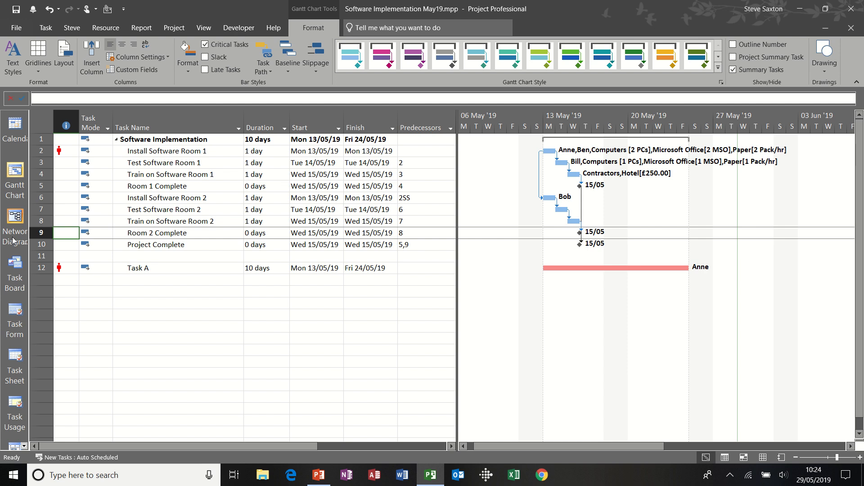
left_click(16, 447)
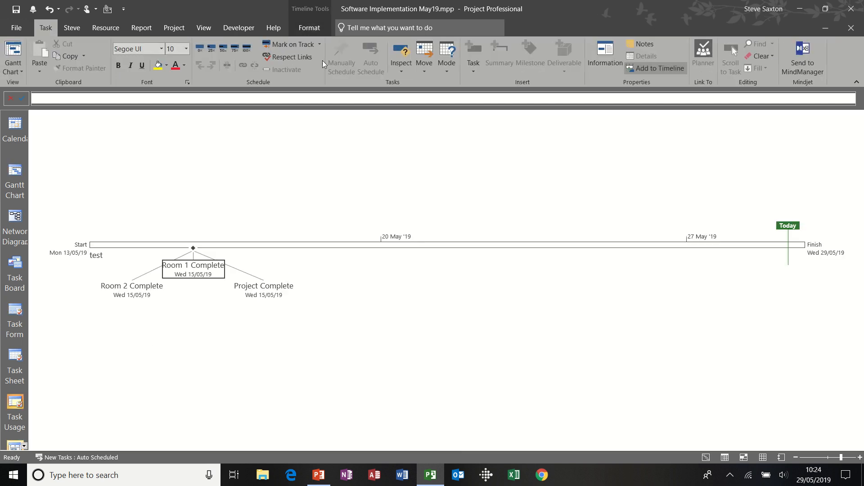
left_click(312, 28)
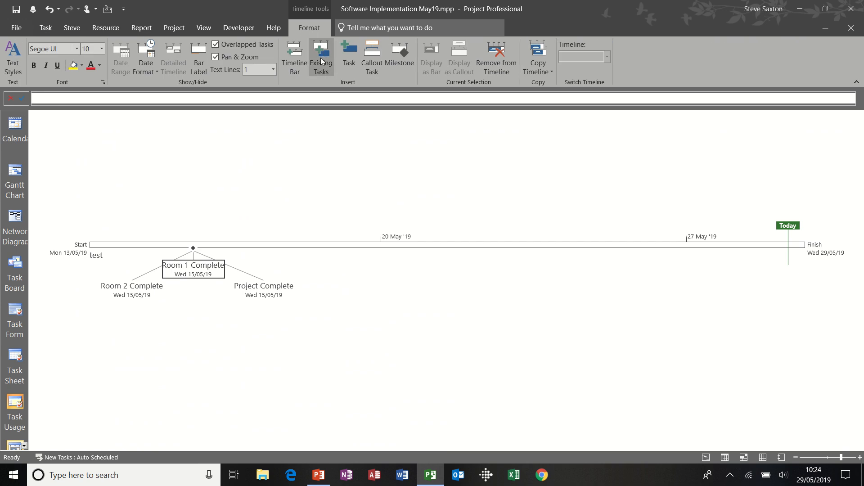
left_click(321, 61)
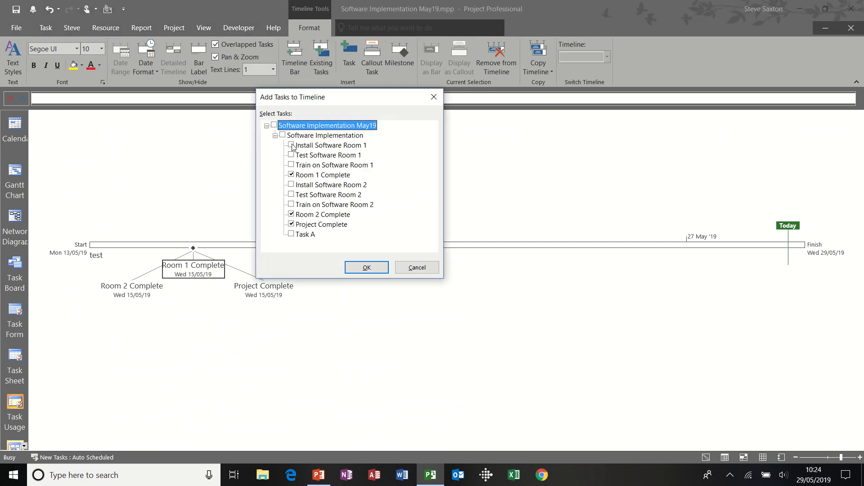
left_click(292, 146)
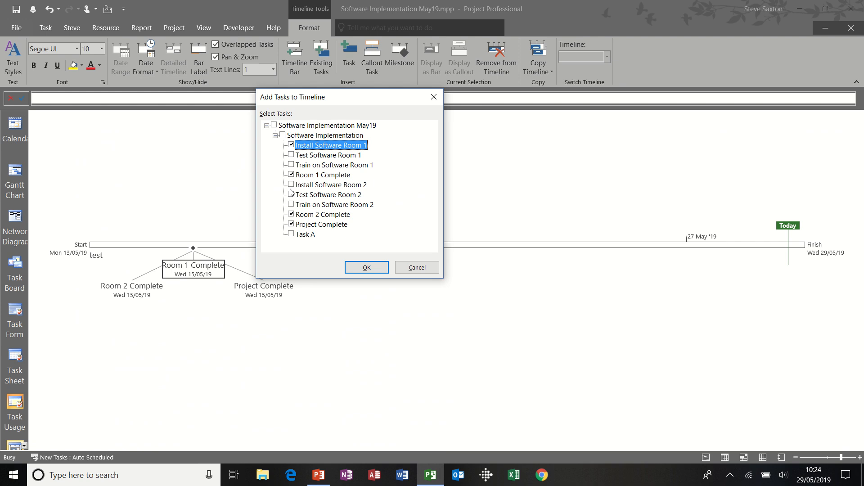
left_click(291, 204)
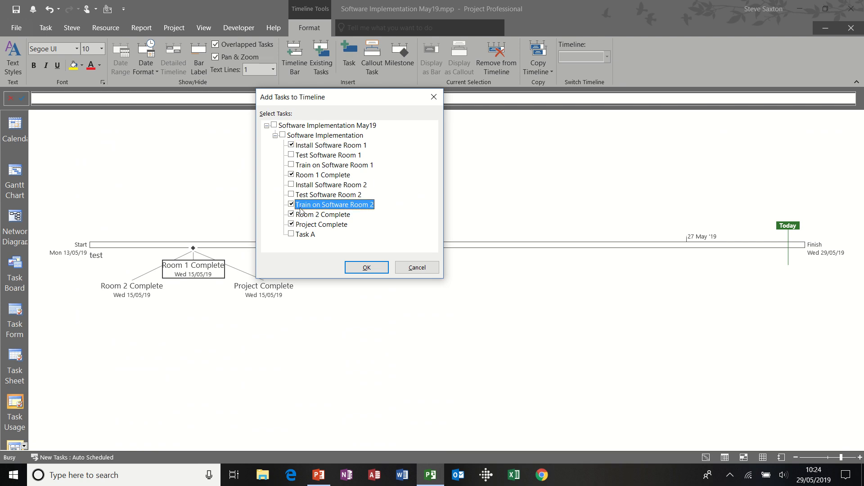
left_click(362, 268)
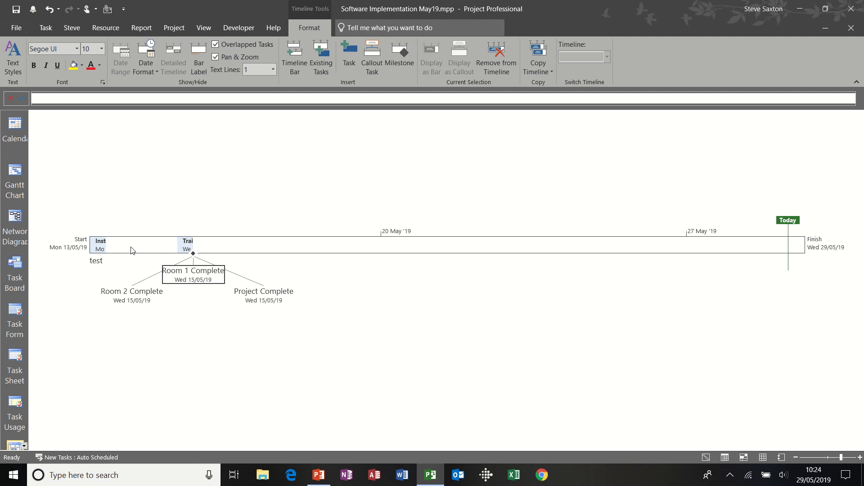
Add a second timeline bar and set its custom date range from Mon 13/05/19 to Fri 17/05/19
left_click(295, 54)
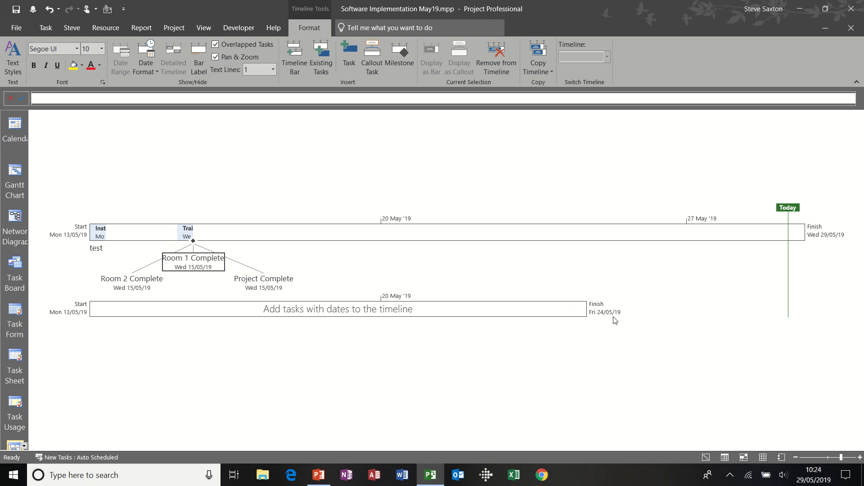
left_click(386, 309)
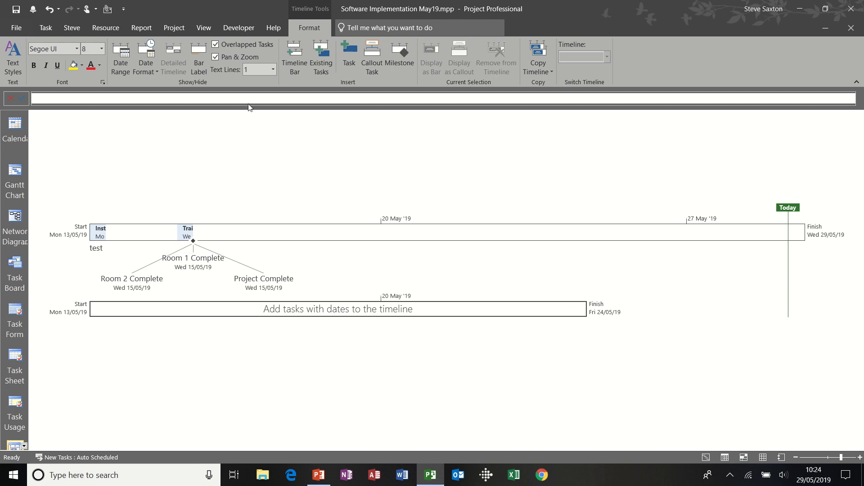
left_click(151, 64)
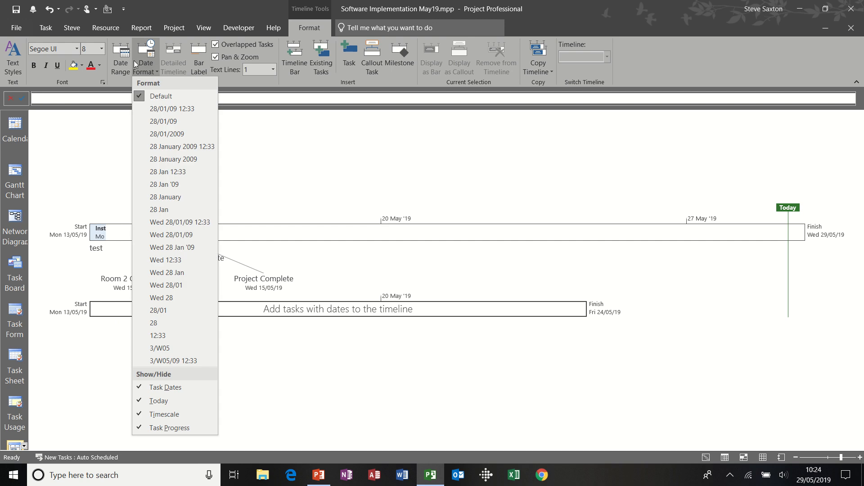
left_click(122, 59)
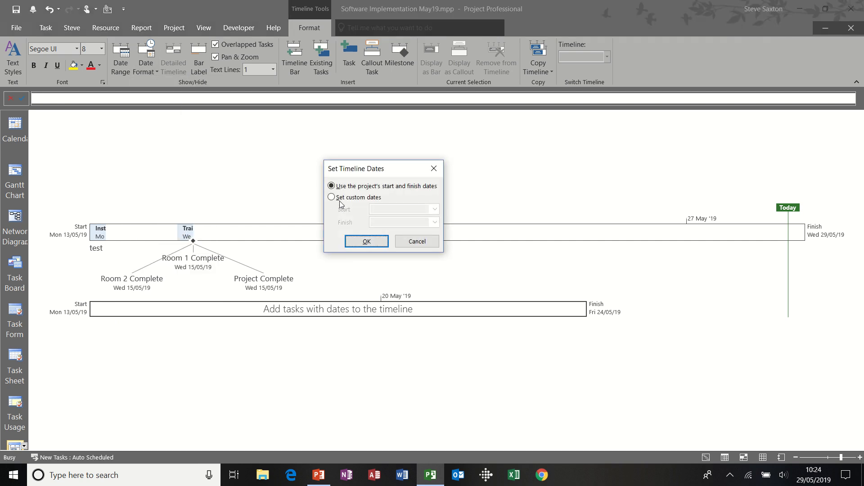
left_click(331, 197)
left_click(435, 210)
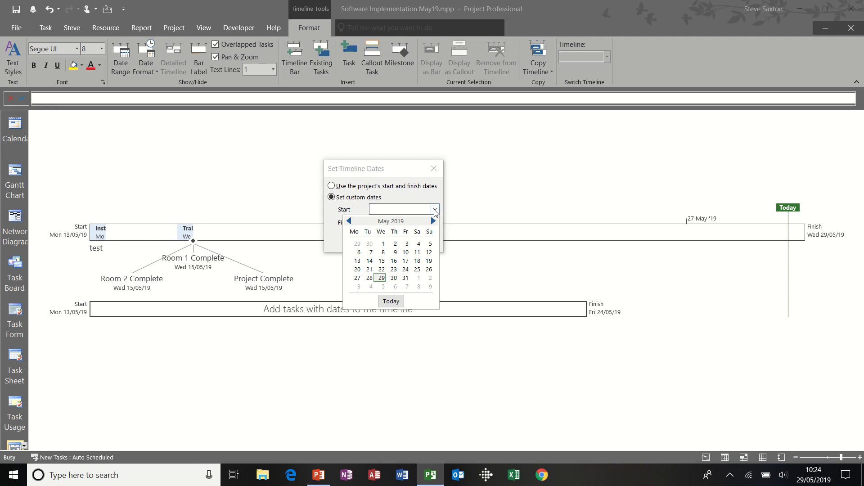
left_click(358, 261)
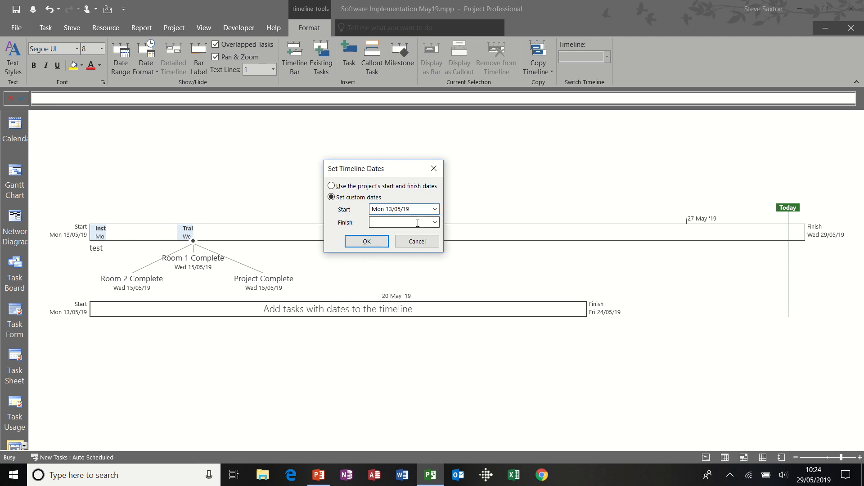
left_click(438, 225)
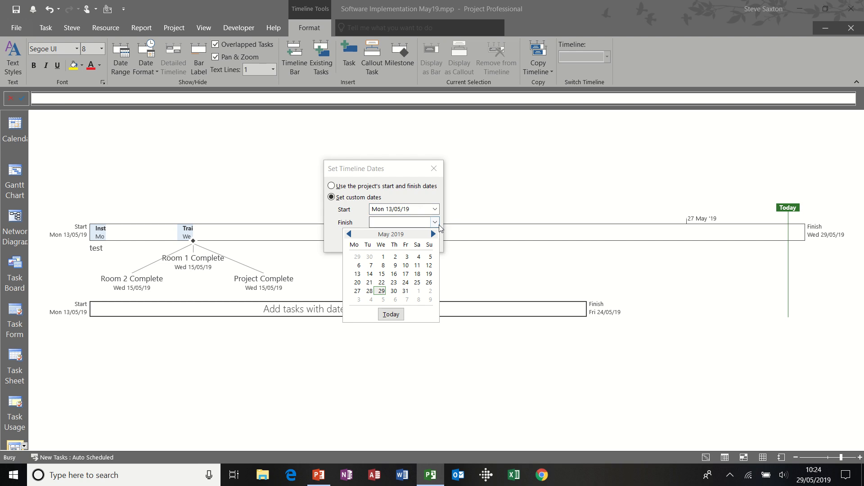
left_click(408, 275)
left_click(362, 246)
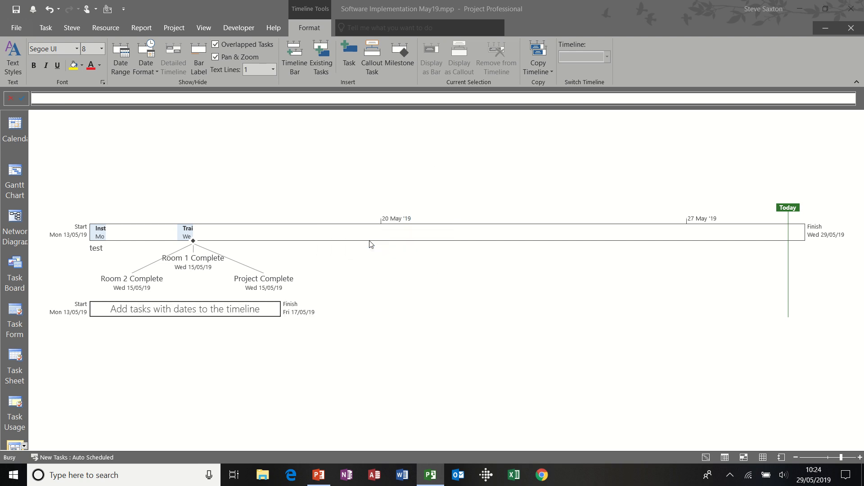
Add the existing task Install Software Room 2 to the second timeline bar
left_click(322, 59)
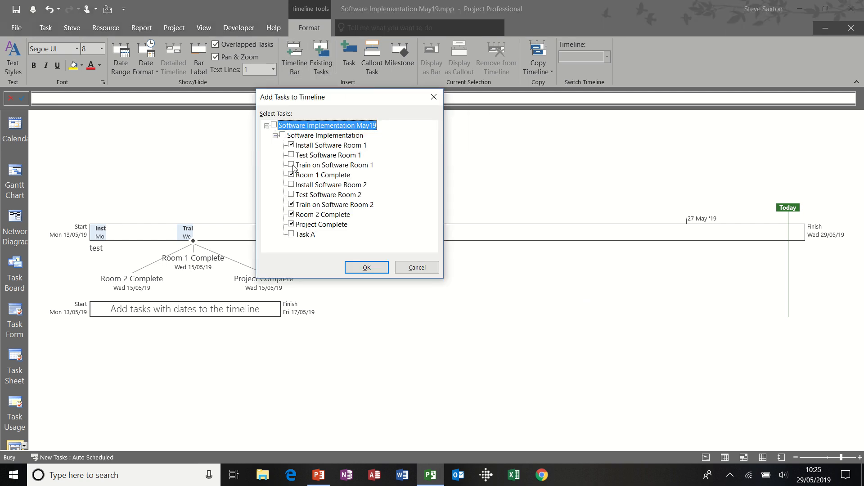
left_click(291, 185)
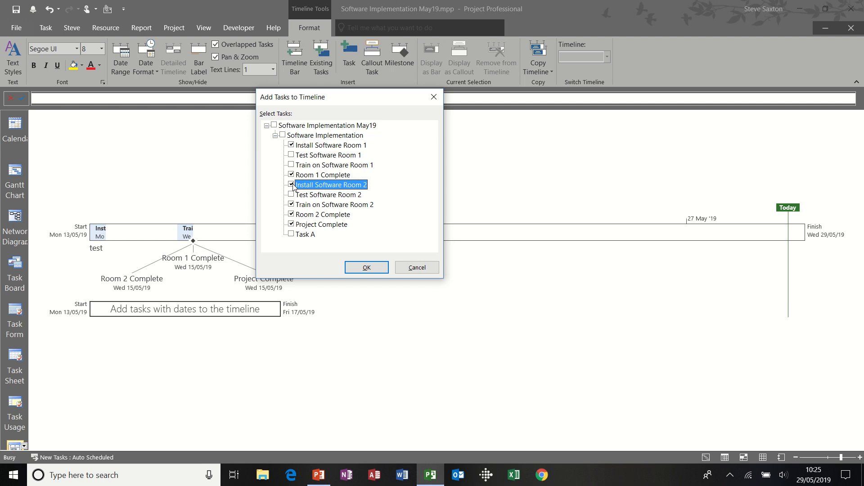
left_click(367, 268)
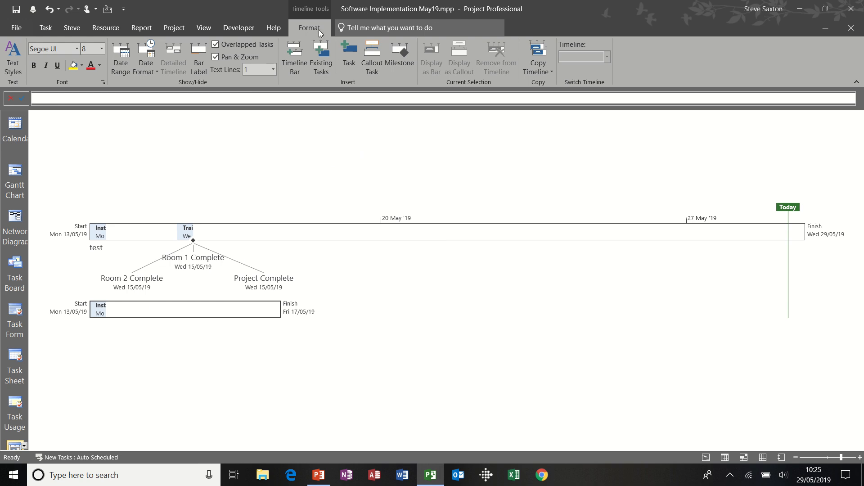
left_click(544, 67)
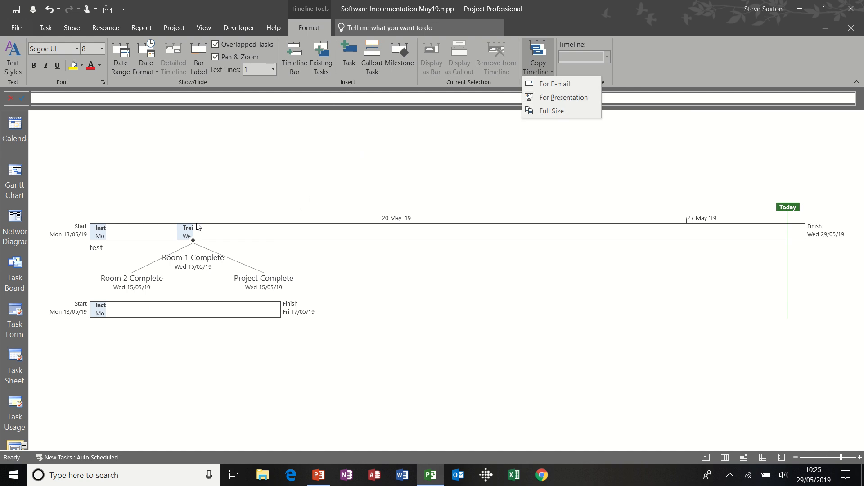
left_click(152, 68)
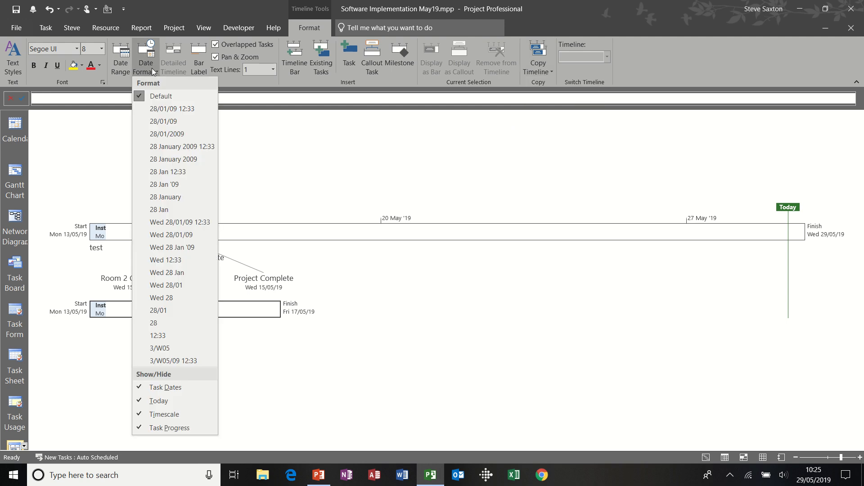
left_click(145, 64)
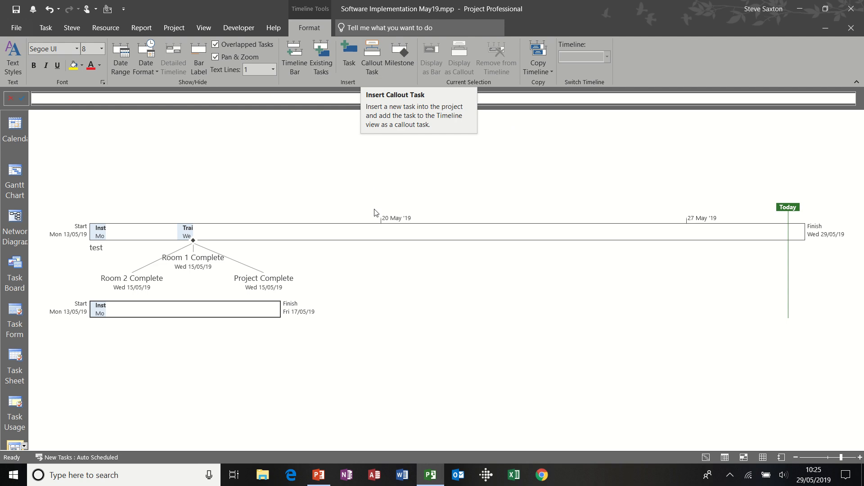
Insert a new callout task named Review on the first timeline bar and shift its label slightly up and right
left_click(377, 233)
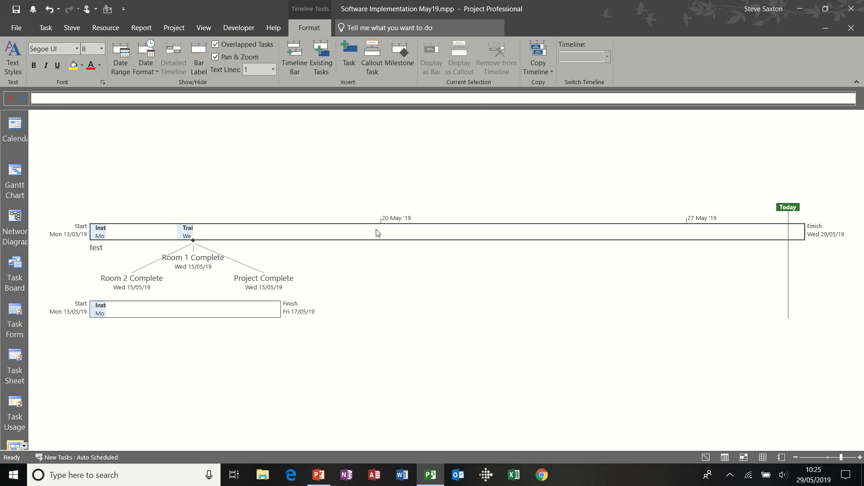
left_click(373, 59)
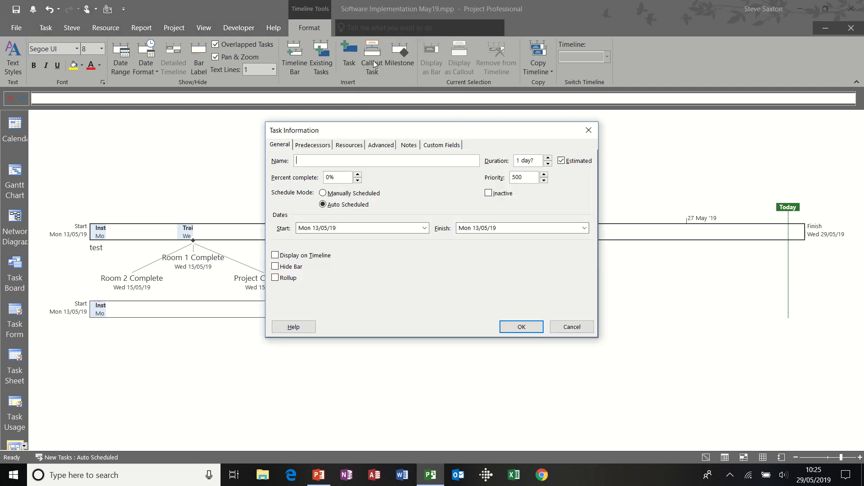
type("Review")
left_click(522, 326)
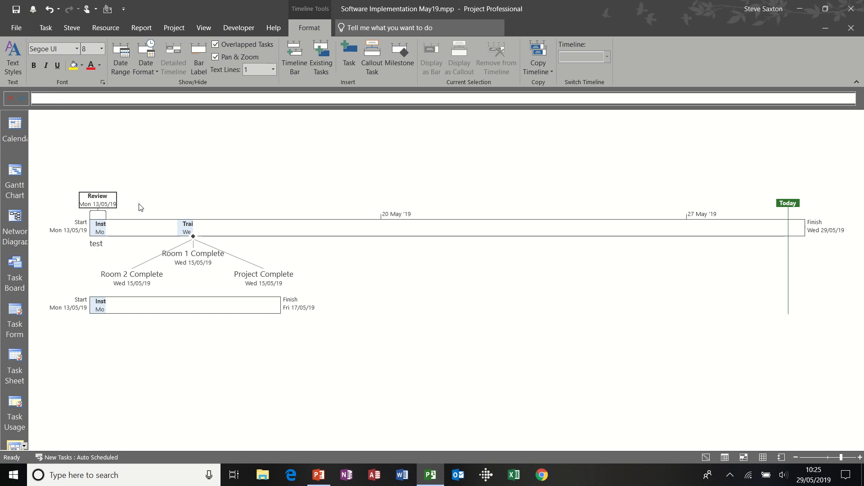
mouse_move(106, 198)
left_mouse_down()
mouse_move(212, 188)
mouse_move(102, 191)
left_mouse_up()
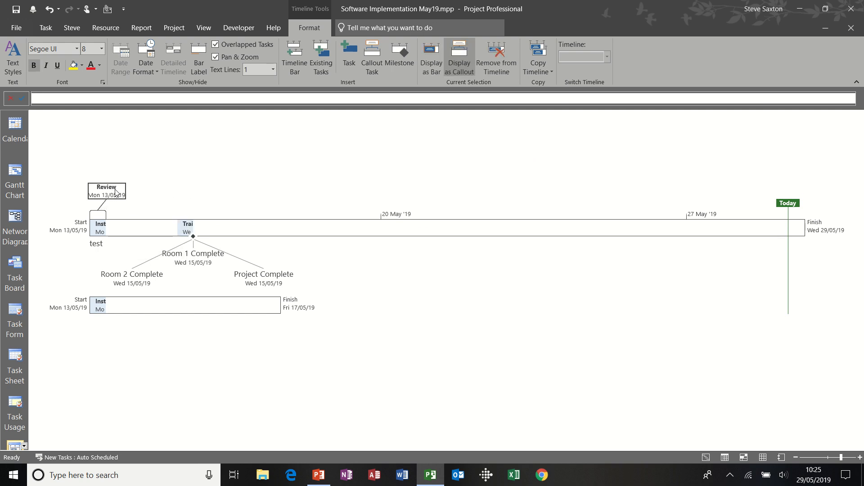
Switch to the Gantt Chart view and delete Task A and the blank row above Review
left_click(15, 171)
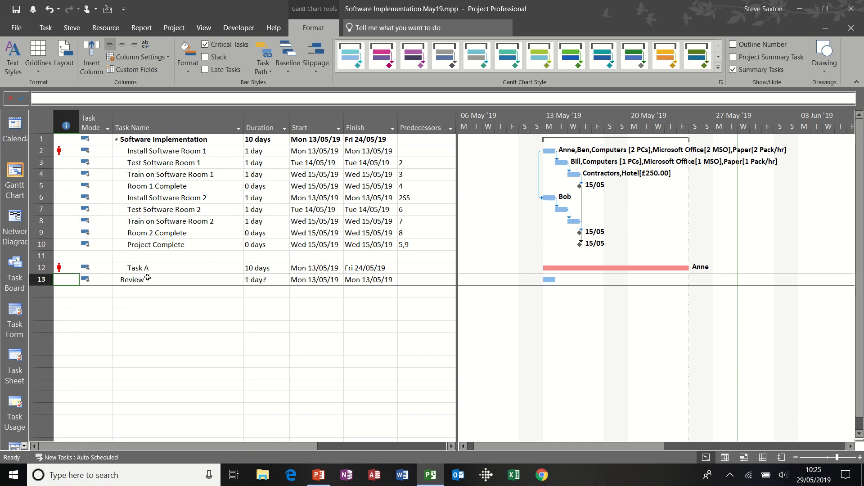
left_click(42, 268)
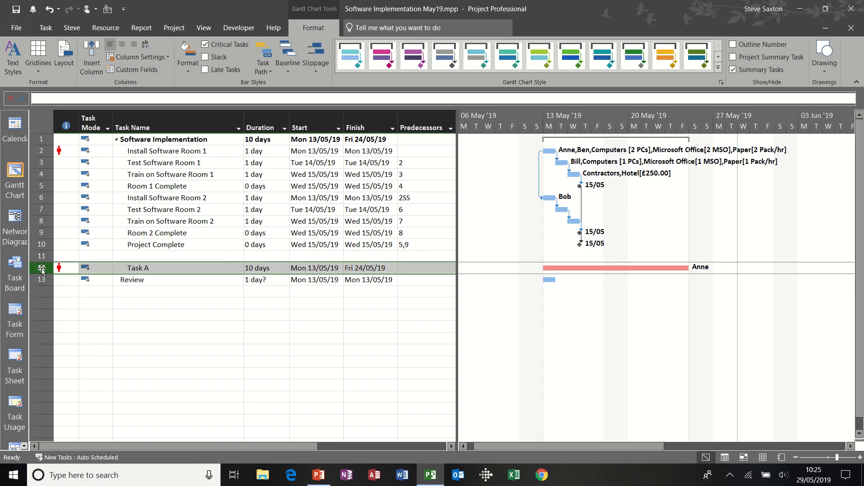
key("Delete")
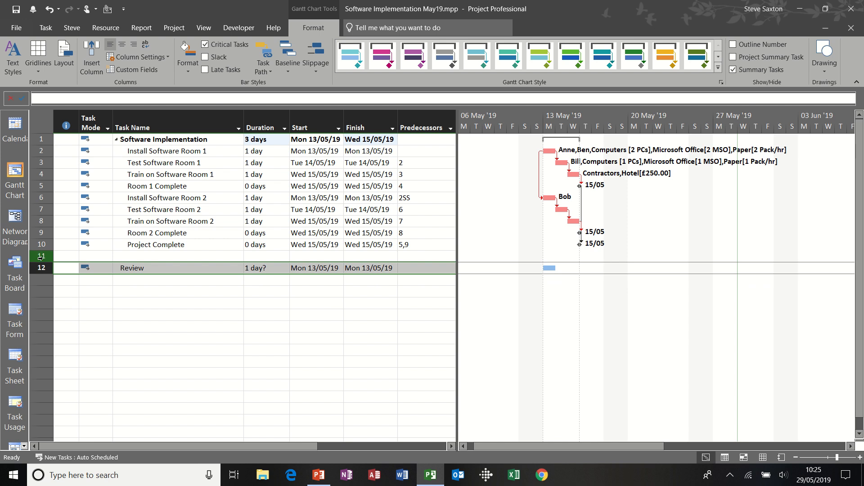
left_click(42, 257)
right_click(41, 256)
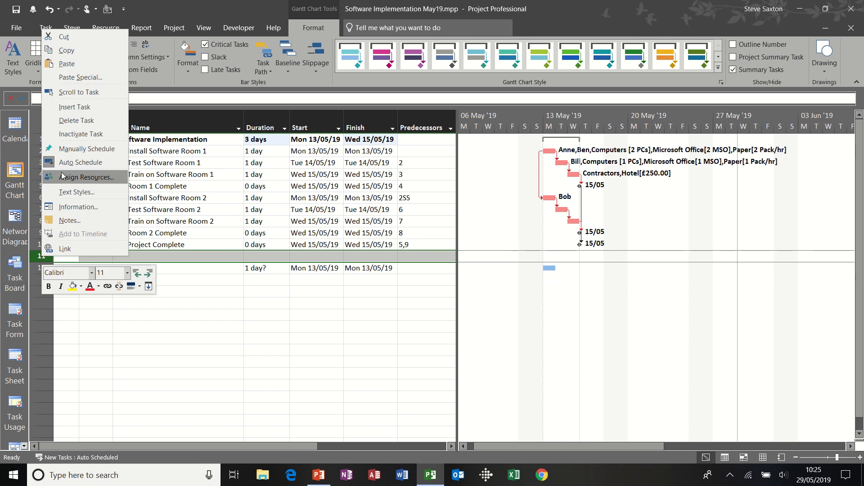
left_click(75, 120)
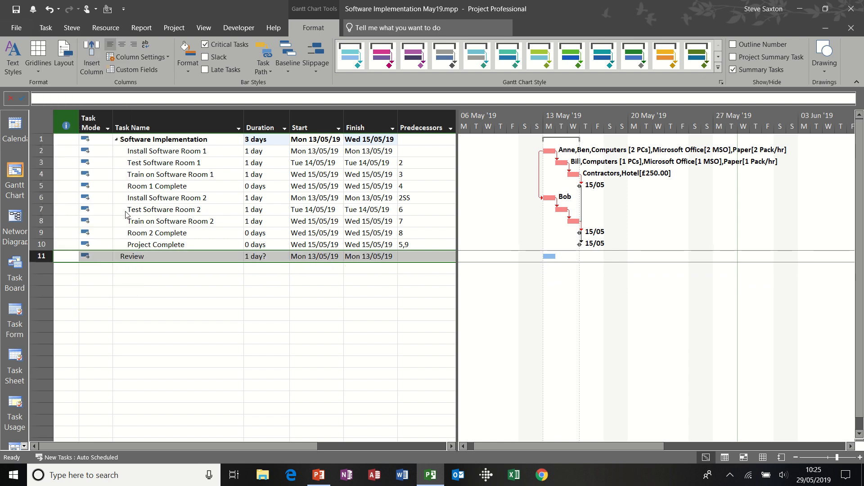
Set the Review task's duration to 1 day and its predecessor to 10, and return to the Timeline view
left_click(268, 257)
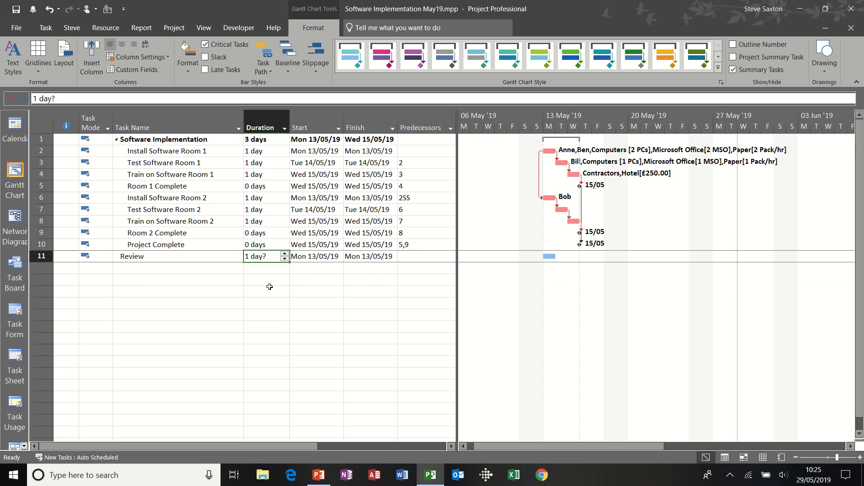
type("1")
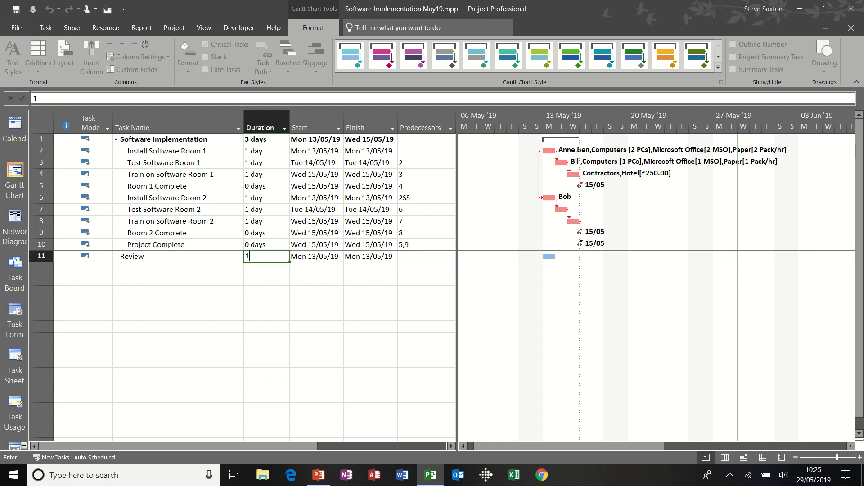
left_click(418, 256)
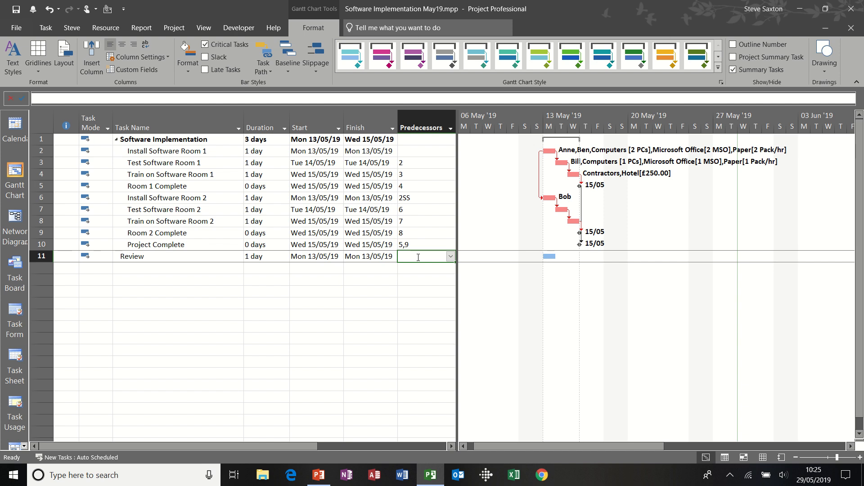
type("10")
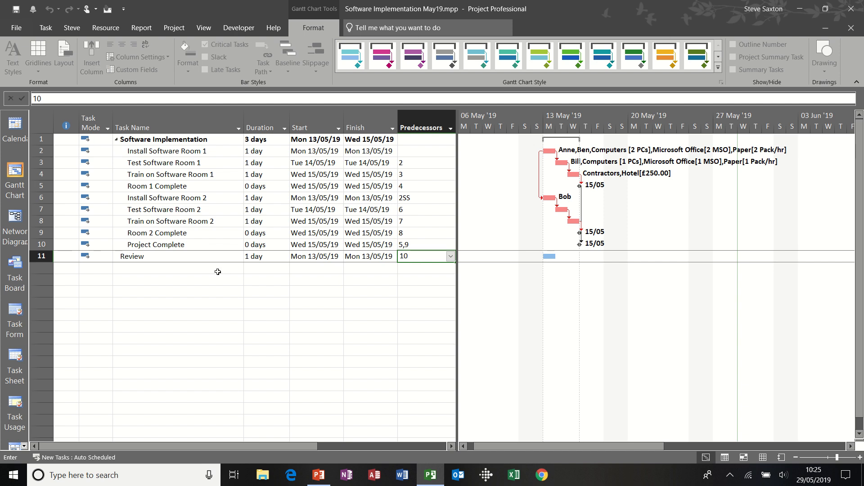
left_click(218, 268)
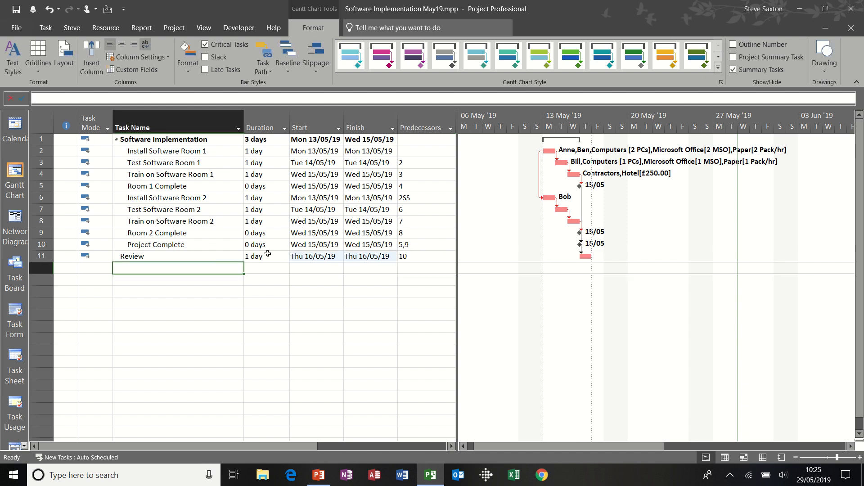
left_click(15, 445)
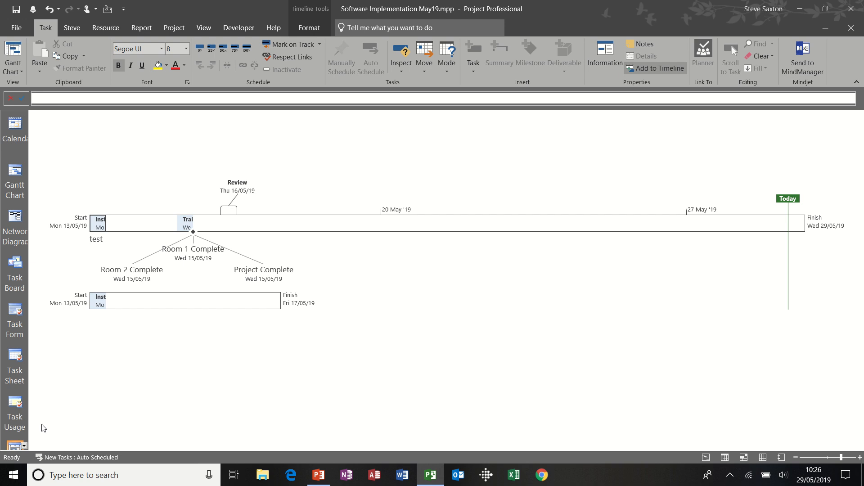
Open the Resource Usage view and select the first named resource's Install Software Room 1 assignment
left_click(25, 446)
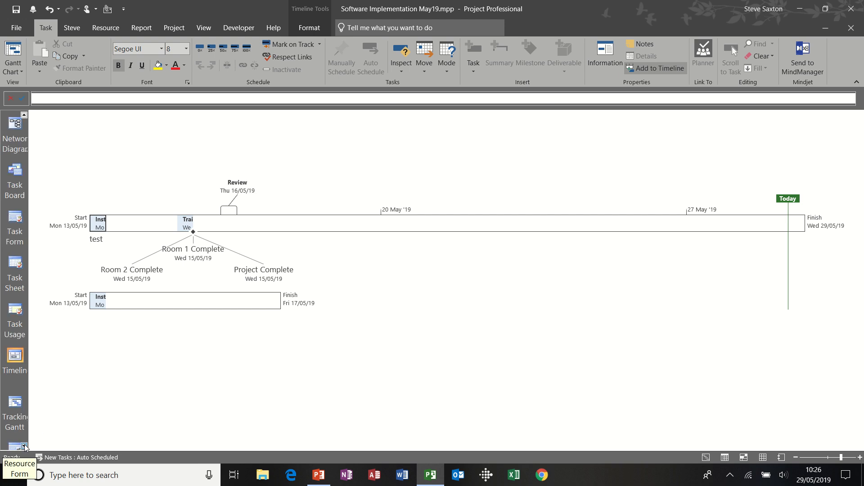
left_click(24, 446)
left_click(25, 446)
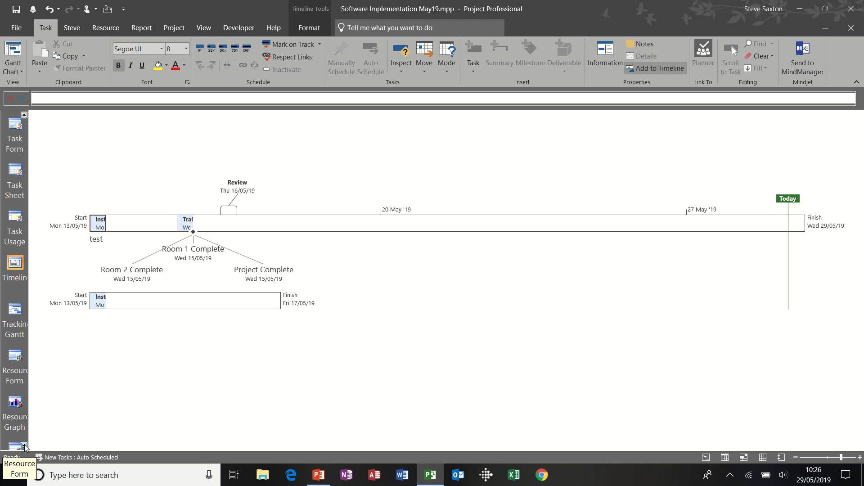
left_click(24, 445)
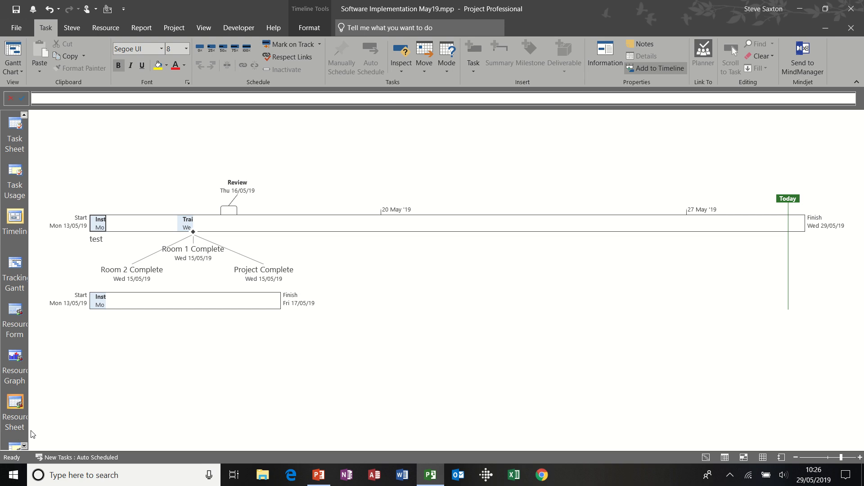
left_click(25, 446)
left_click(19, 409)
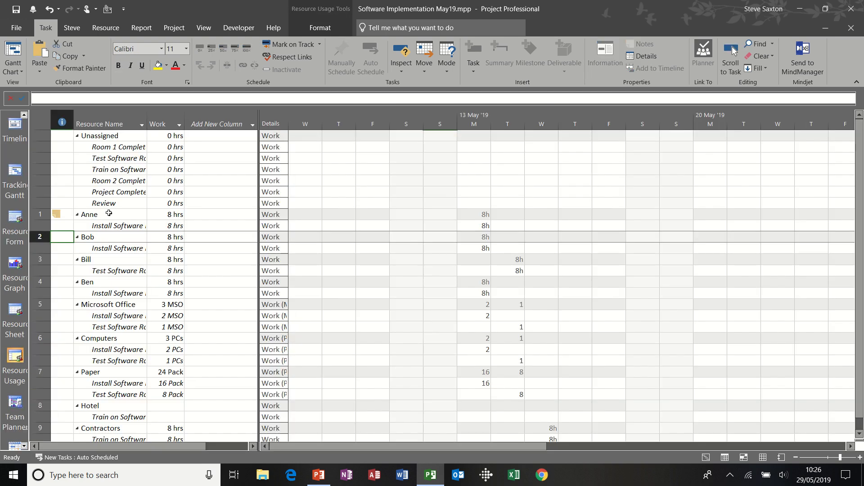
left_click(116, 215)
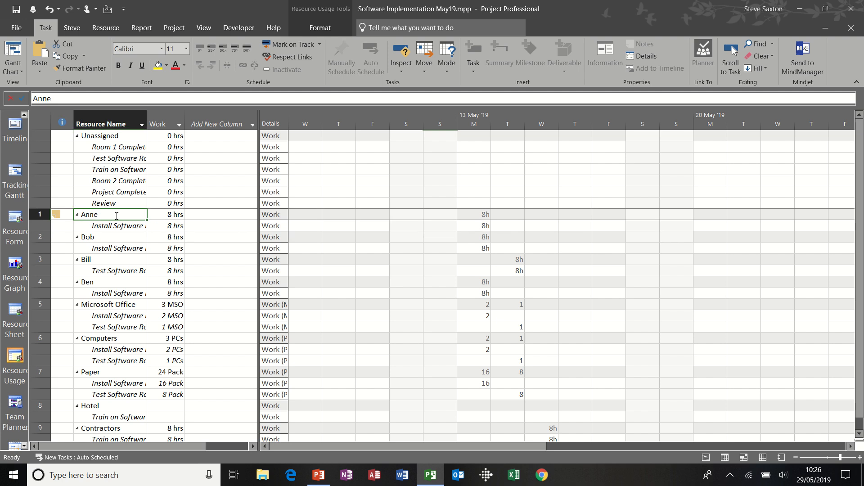
left_click(116, 226)
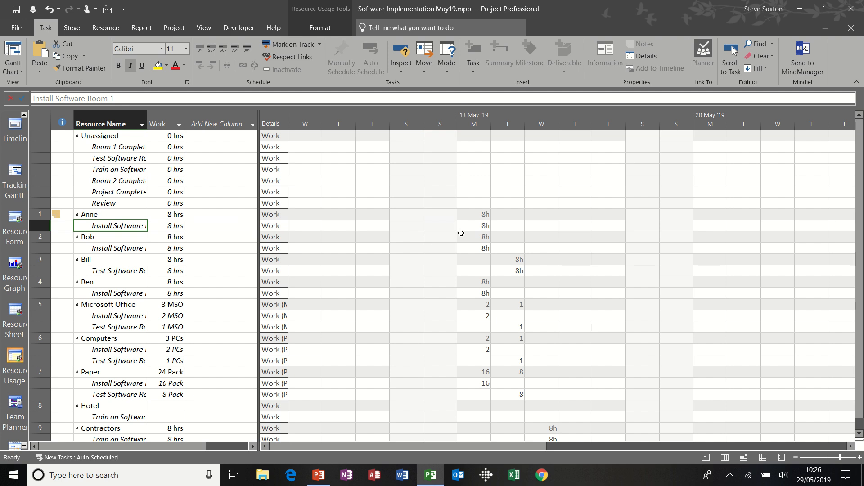
Examine the first named resource's information and the assignment information of its Install Software Room 1 task, leaving both unchanged
left_click(321, 28)
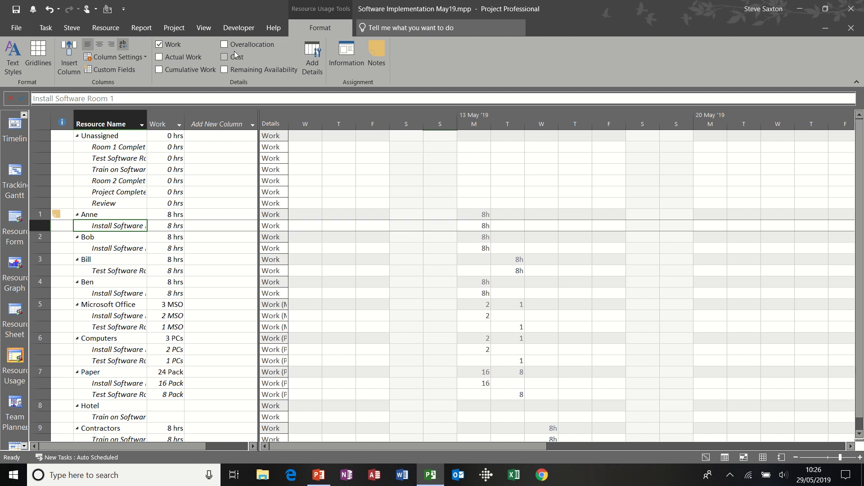
double_click(115, 216)
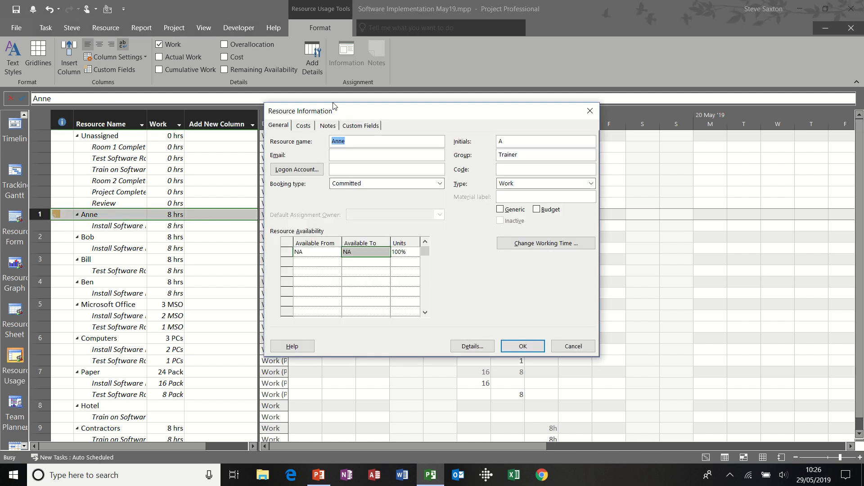
left_click(589, 111)
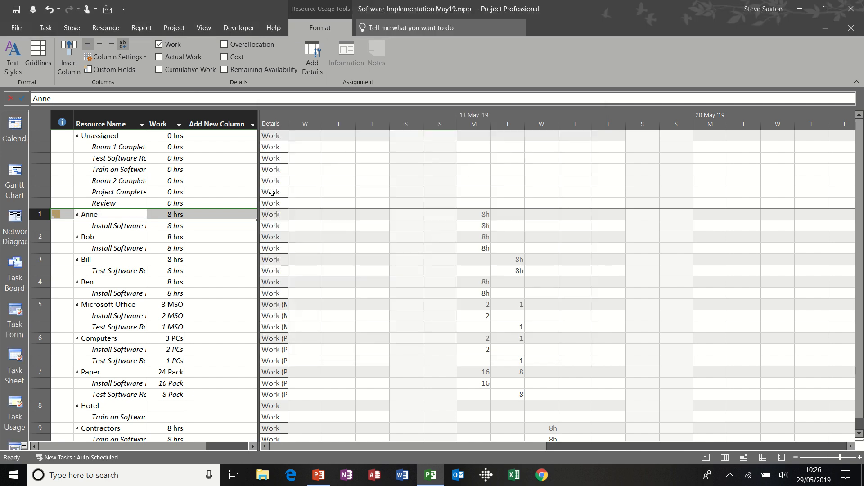
double_click(129, 227)
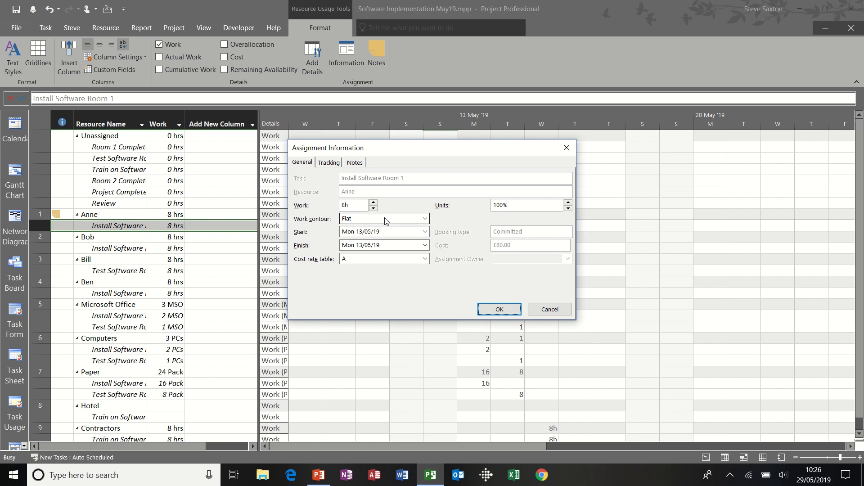
left_click(548, 309)
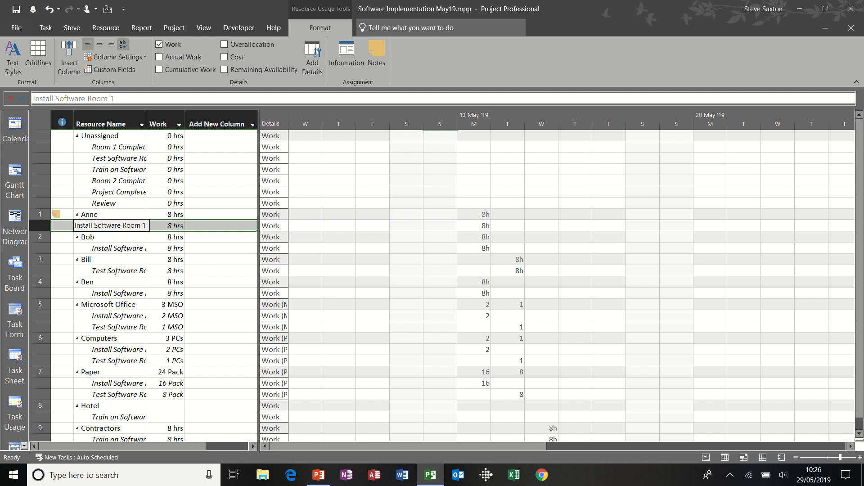
Hide the View Bar and display it again
left_click(25, 446)
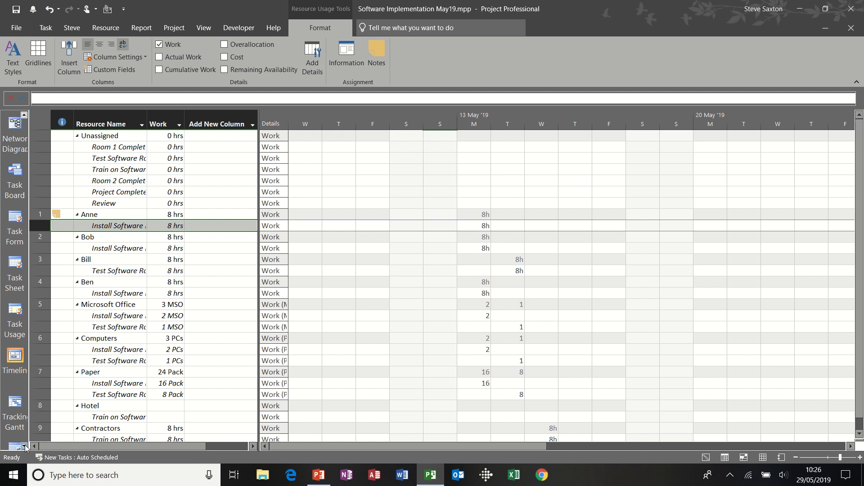
left_click(25, 446)
left_click(24, 446)
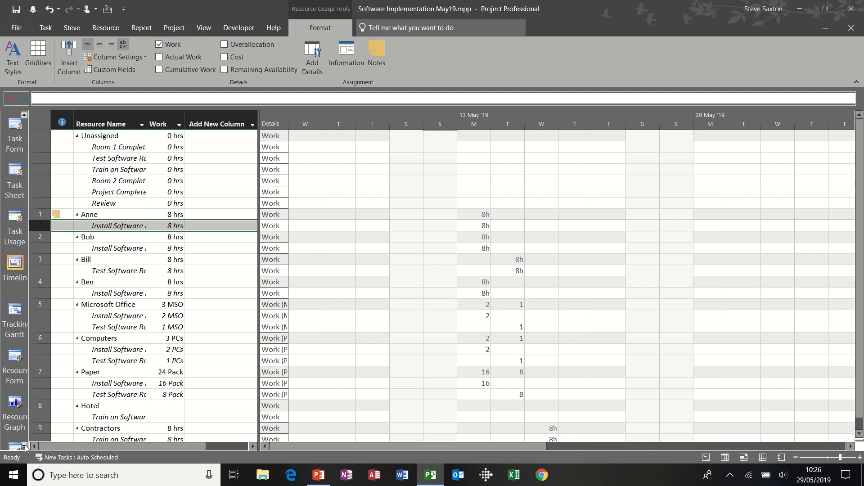
left_click(25, 446)
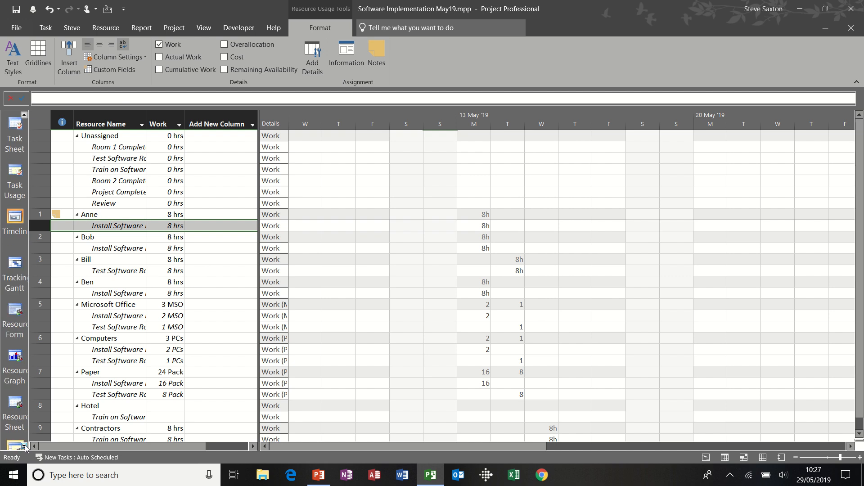
left_click(25, 446)
left_click(25, 446)
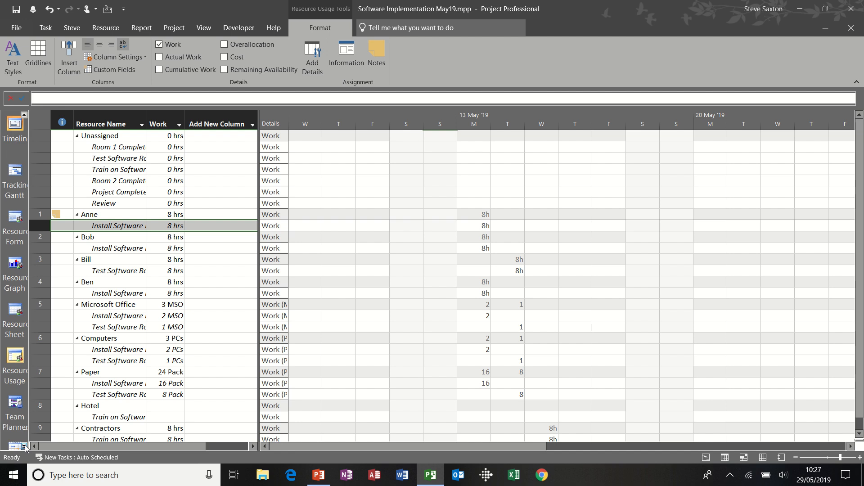
right_click(2, 414)
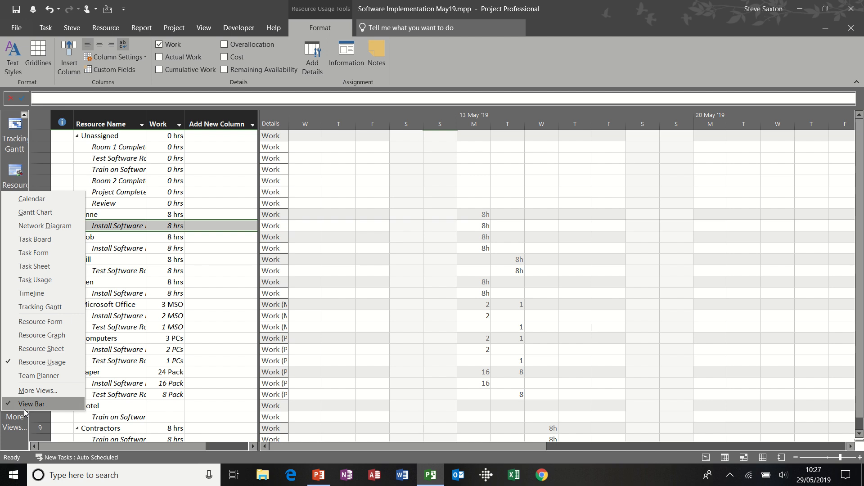
left_click(21, 405)
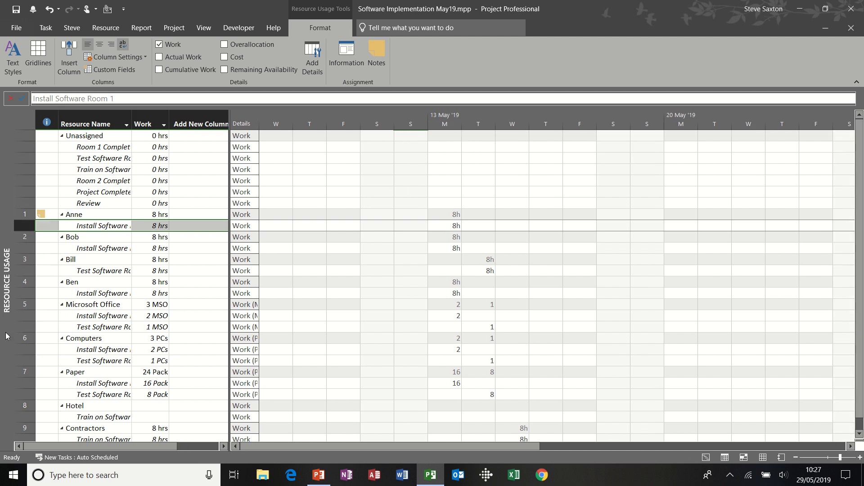
right_click(5, 355)
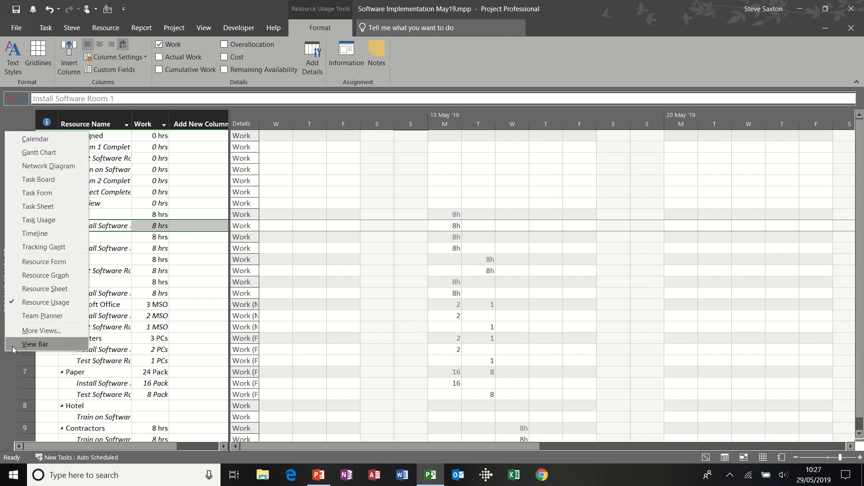
left_click(18, 344)
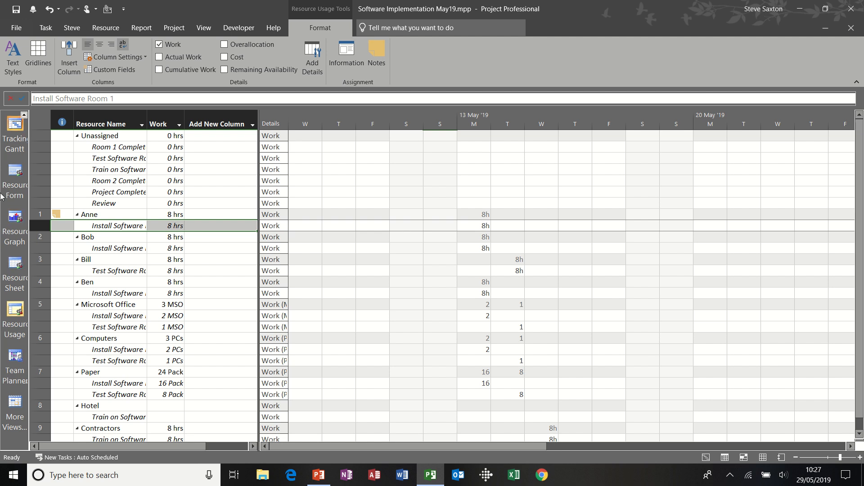
Switch from Resource Usage to the Team Planner view using the resource commands
left_click(47, 30)
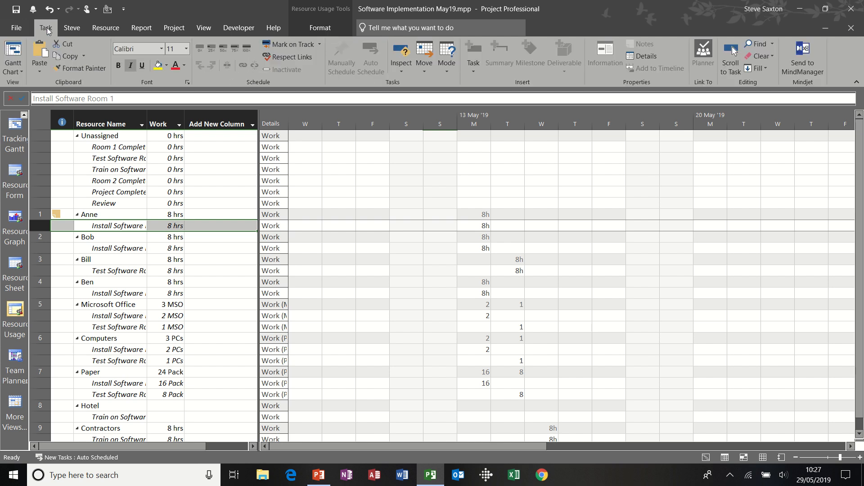
left_click(104, 29)
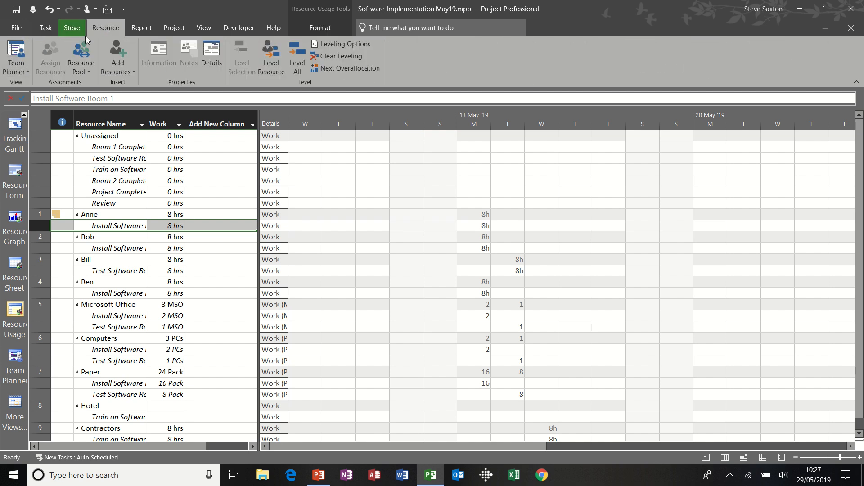
left_click(16, 70)
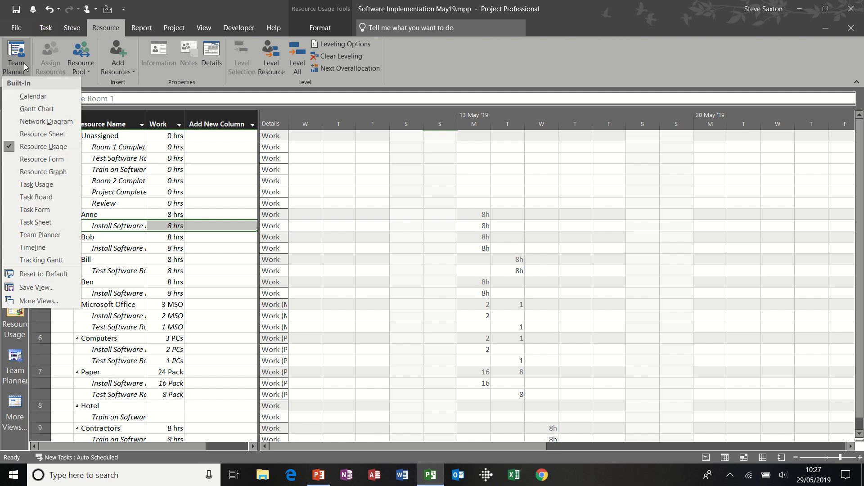
left_click(15, 49)
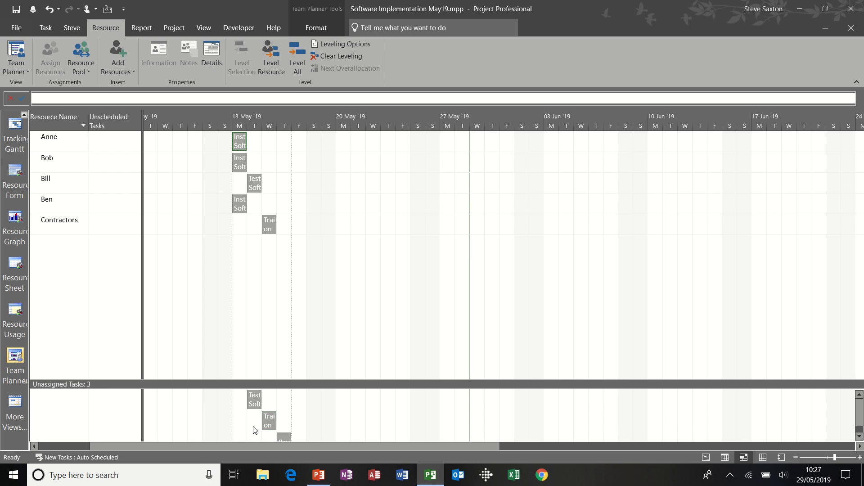
Assign Test Software Room 2 on 17 May and Train on Software Room 2 on 20 May to Contractors, and check both in the Gantt Chart
mouse_move(253, 405)
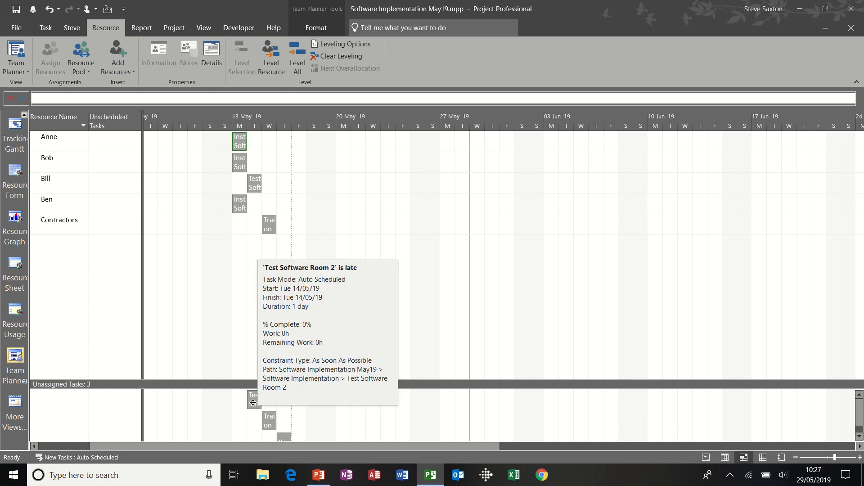
left_click_drag(253, 402, 299, 215)
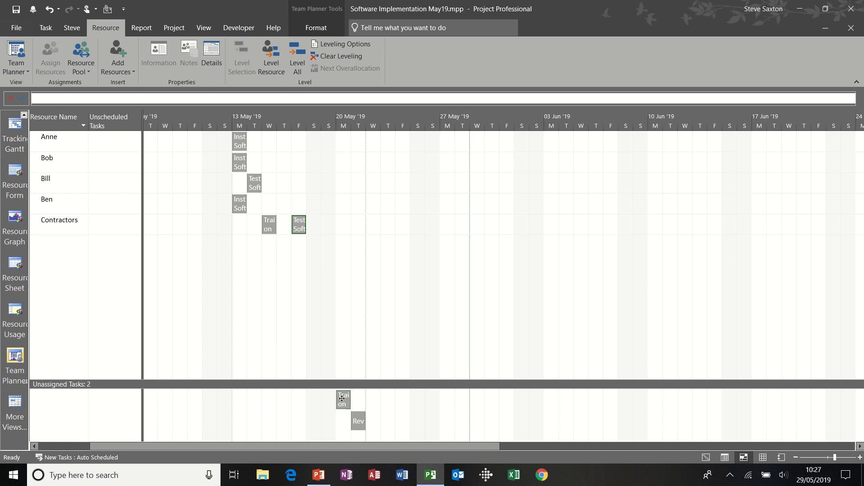
mouse_move(343, 400)
left_click_drag(343, 400, 339, 227)
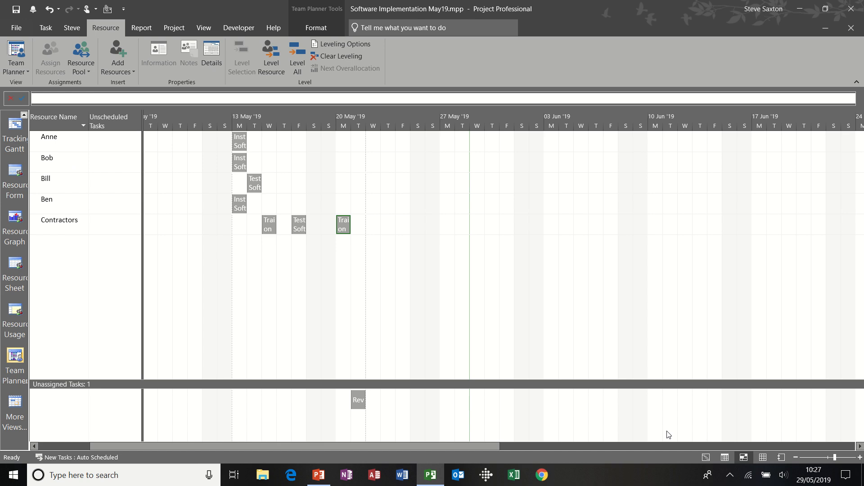
left_click(706, 458)
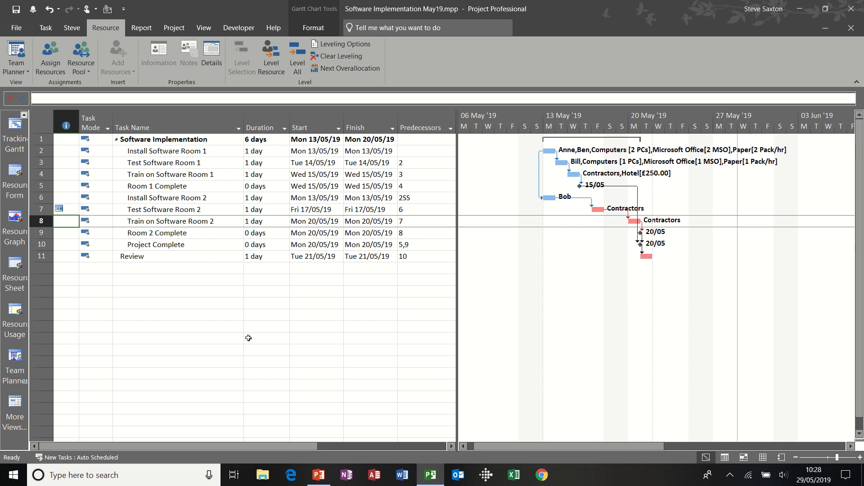
left_click(16, 51)
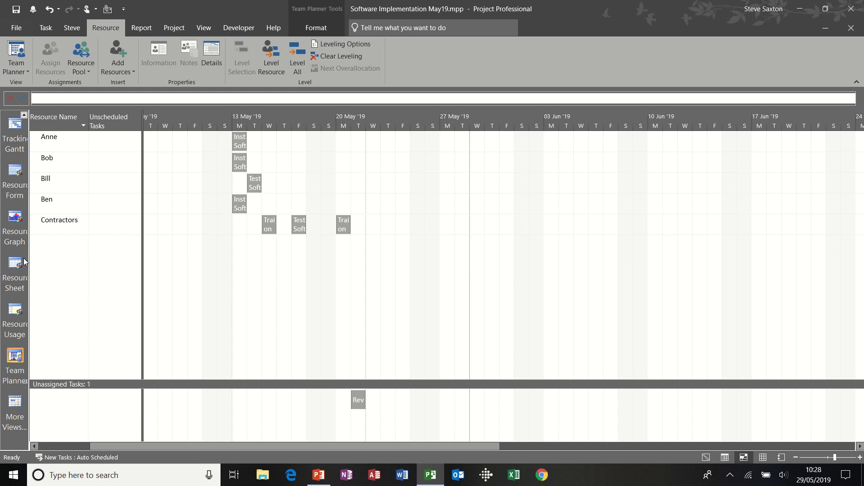
Define a new combination view in the full list of views, with the user's first name as its name
left_click(204, 28)
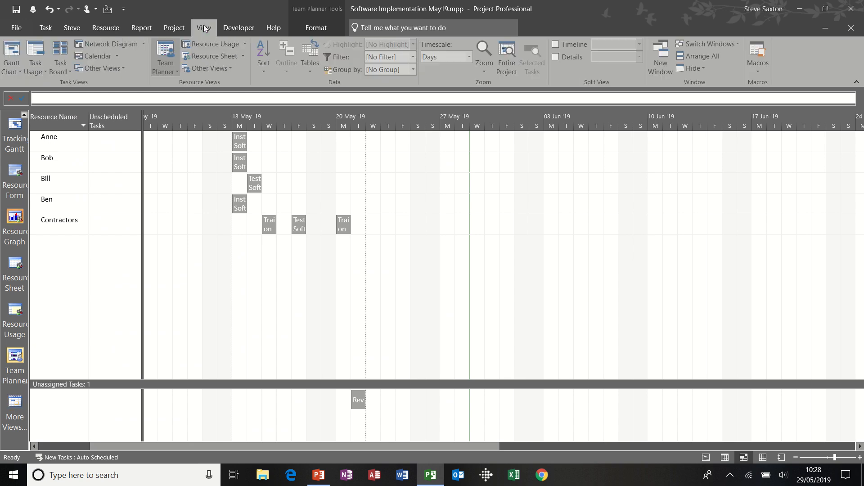
left_click(231, 68)
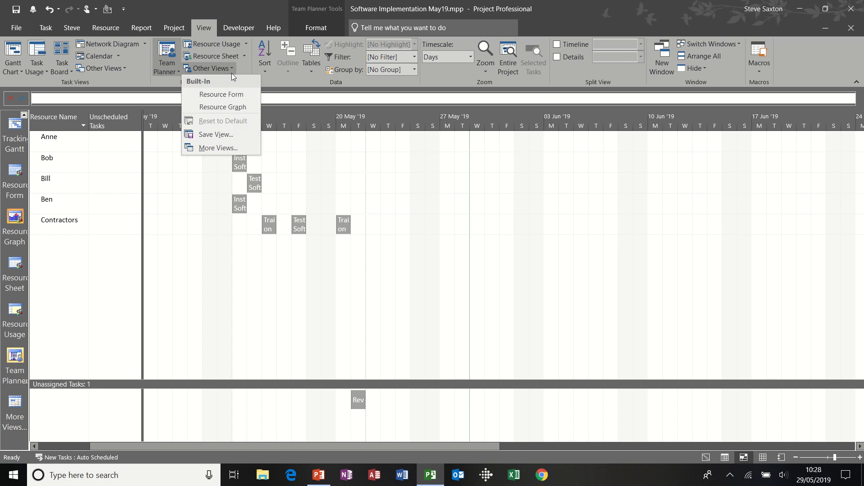
left_click(226, 148)
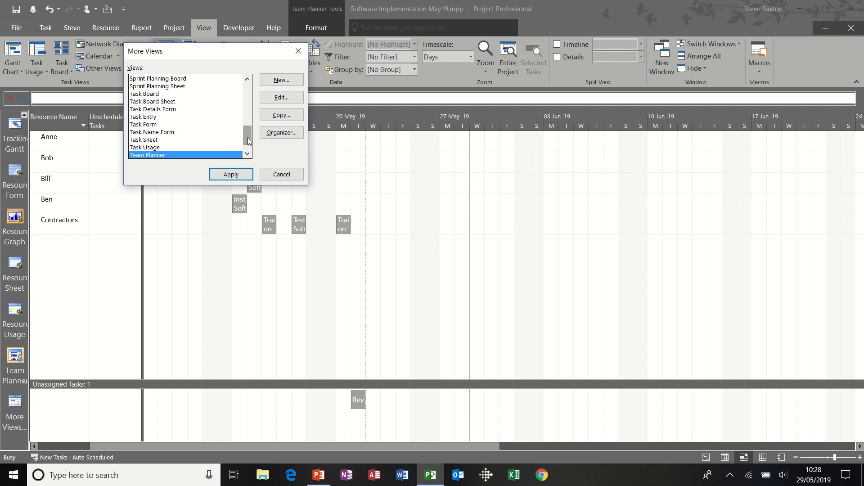
scroll(249, 136, "up", 1)
mouse_move(249, 135)
left_mouse_down()
mouse_move(247, 90)
mouse_move(245, 131)
left_mouse_up()
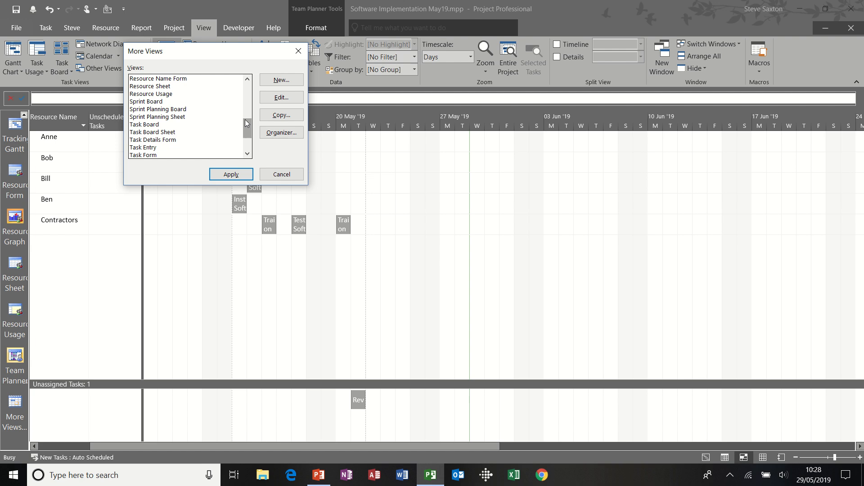
left_click(281, 80)
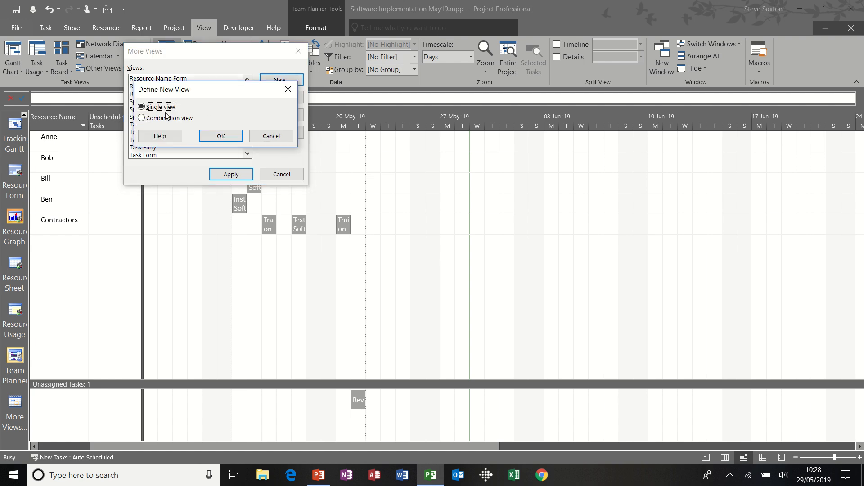
left_click(143, 118)
left_click(220, 136)
type("steve")
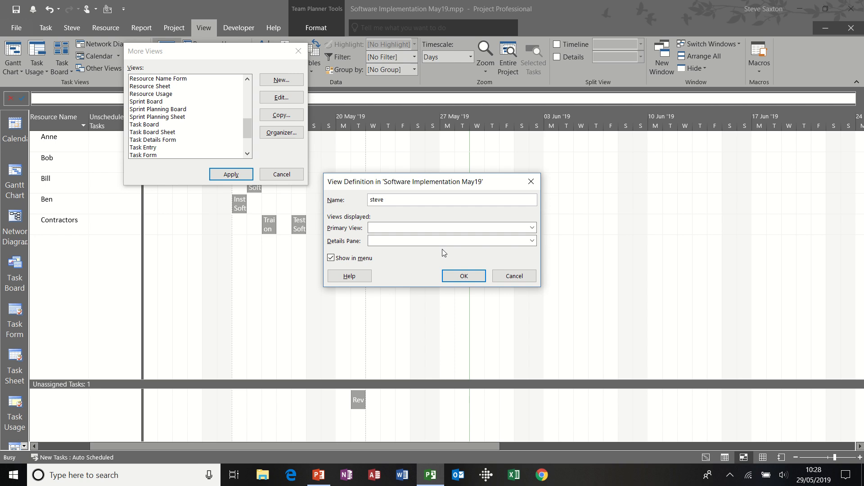
Set the new view's primary view to Detail Gantt and its details pane to Resource Graph, and save the definition
left_click(484, 228)
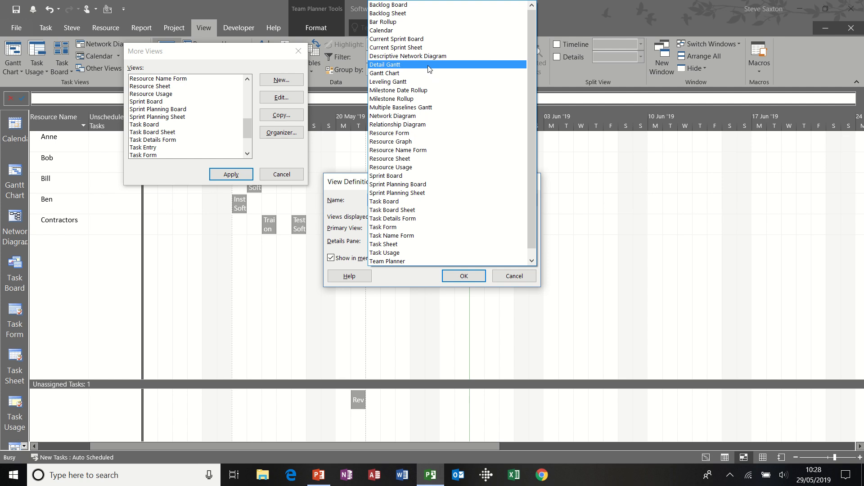
left_click(429, 66)
left_click(406, 228)
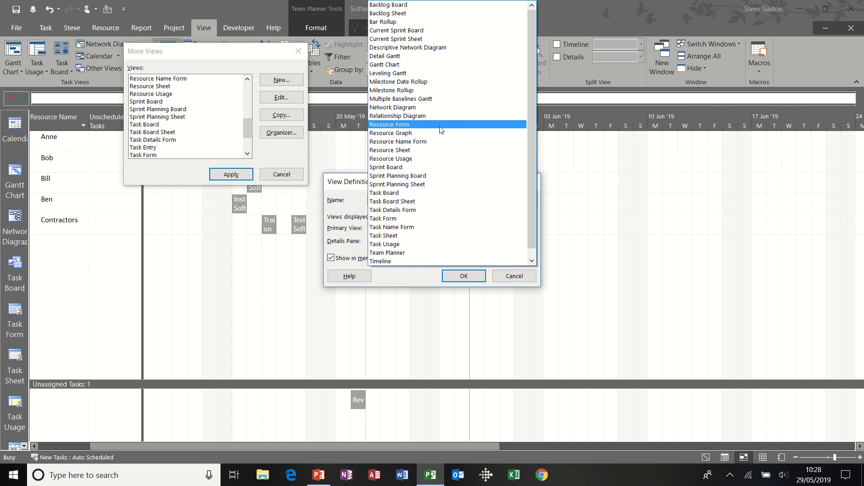
left_click(417, 133)
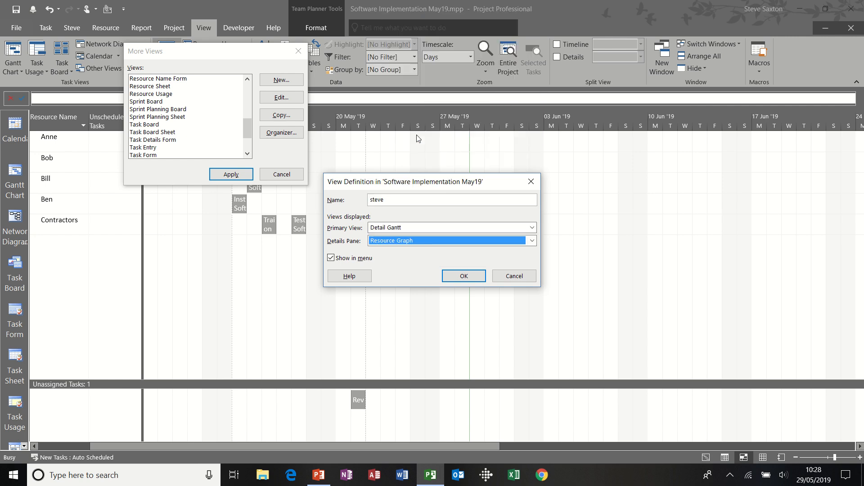
left_click(456, 279)
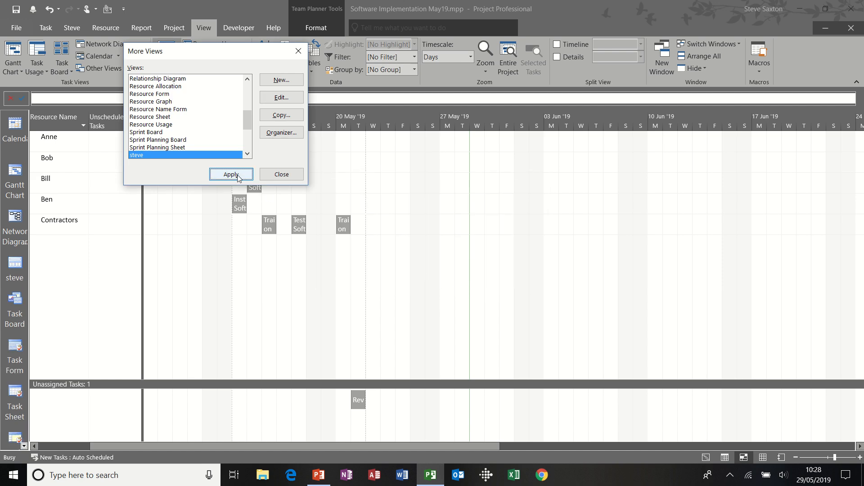
Review the new combination view's definition and apply the view to the project
left_click(282, 98)
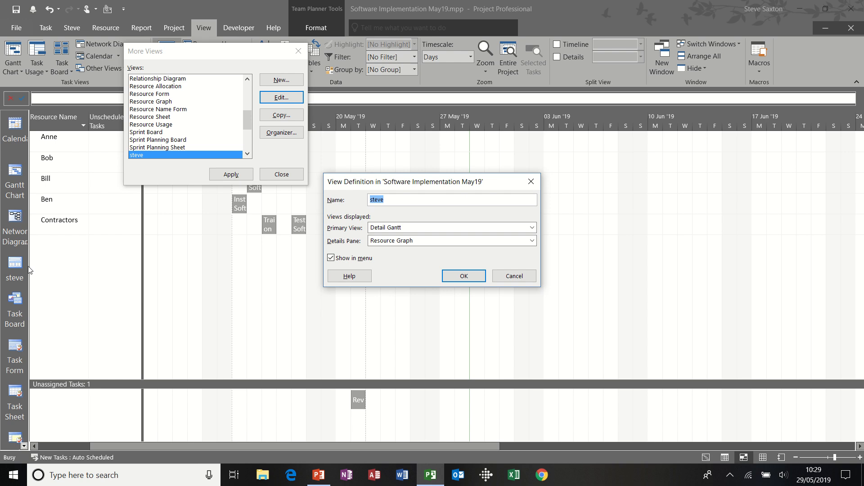
left_click(460, 279)
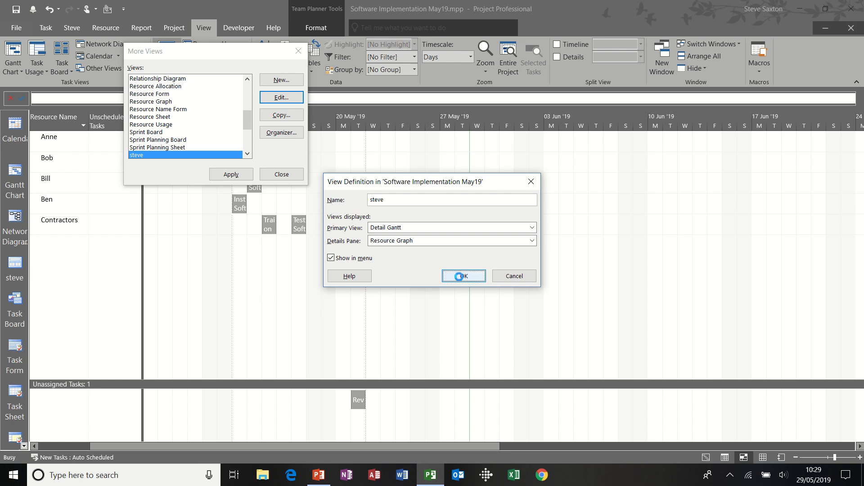
left_click(232, 175)
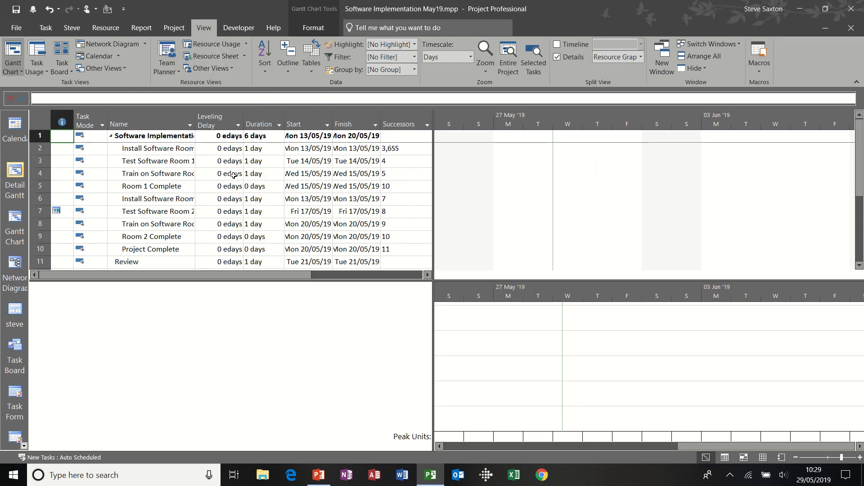
Select the Install Software Room 1 task and bring its scheduled dates into view in both the Gantt and the Resource Graph
left_click(167, 152)
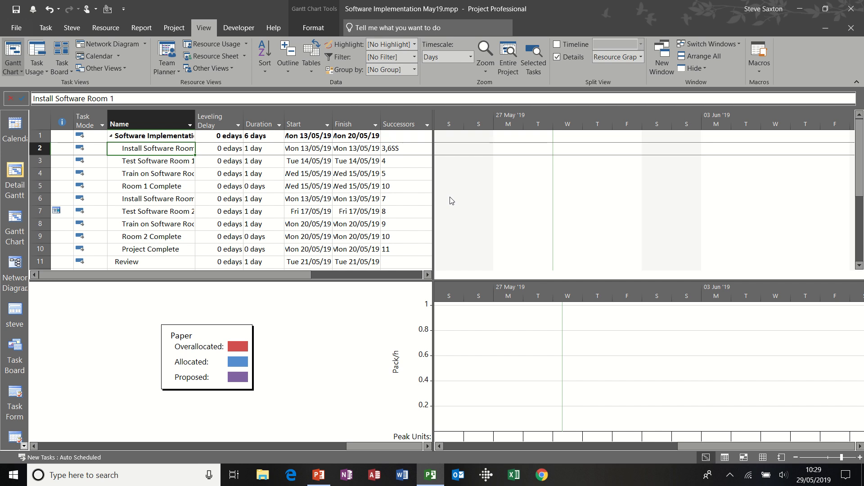
left_click(46, 27)
left_click(730, 57)
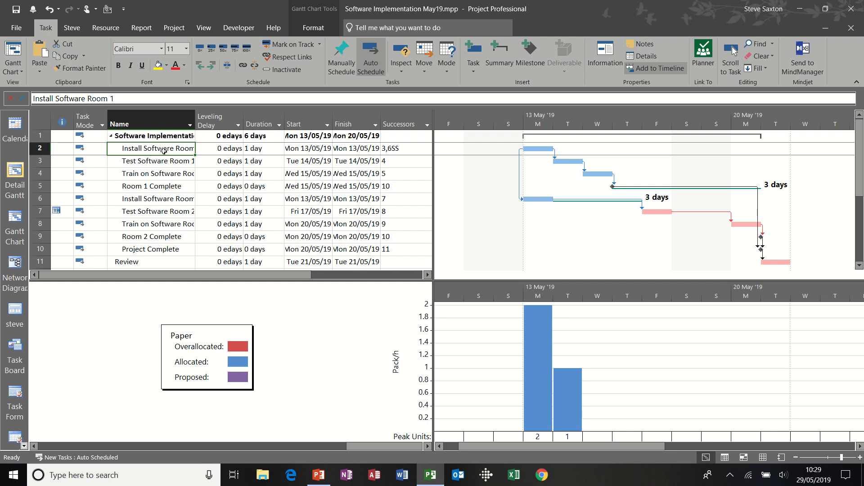
Step back through the resources in the Resource Graph, from Paper through Computers to the first resource, to examine each one's allocation
left_click(391, 445)
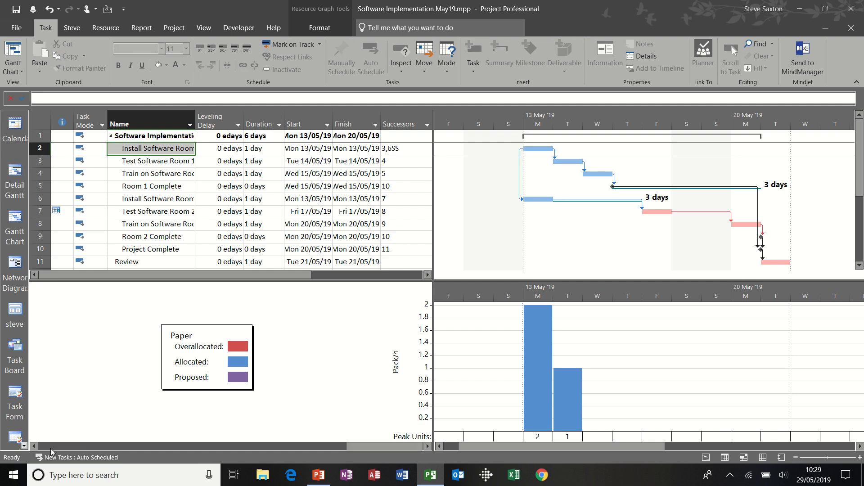
left_click(35, 447)
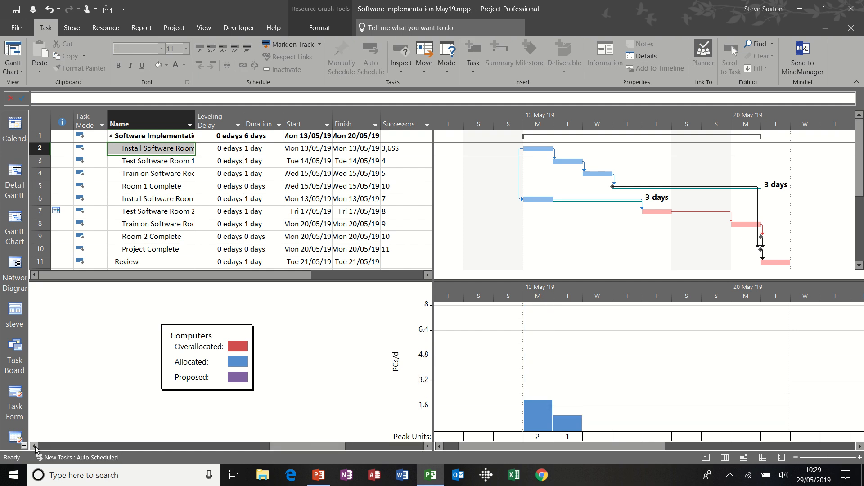
left_click(35, 447)
left_click(35, 447)
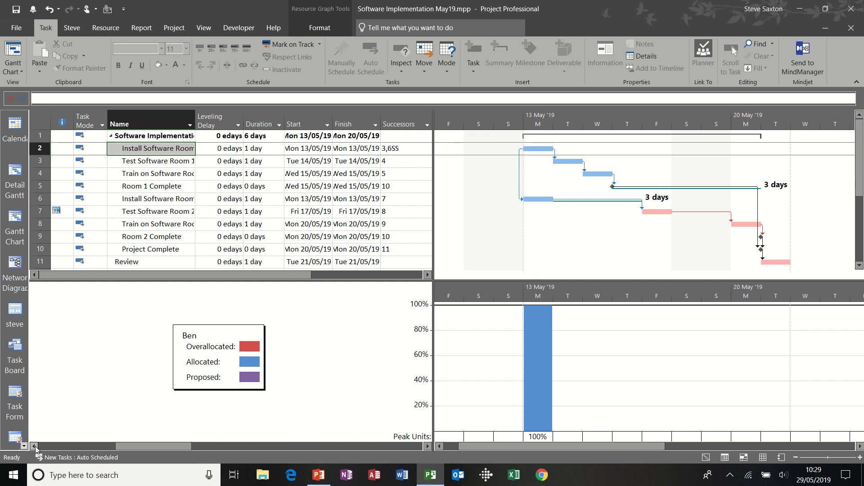
left_click(35, 446)
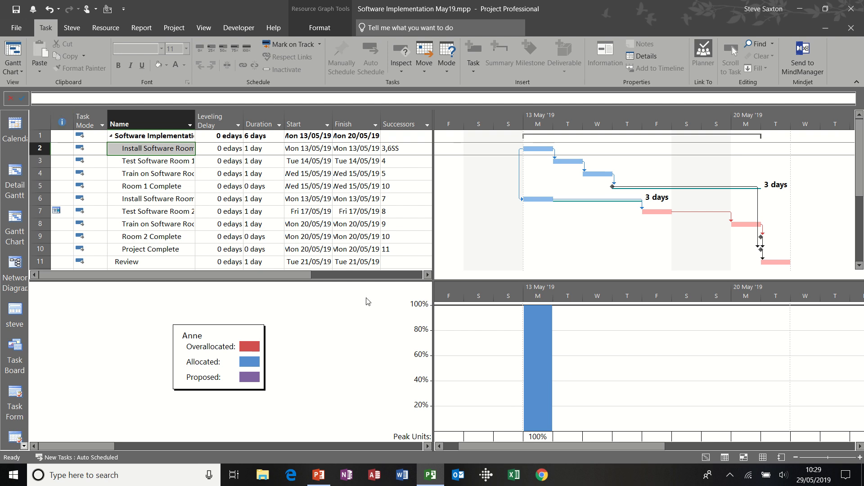
Hide the details pane and restore the split by reapplying the custom combination view
left_click(210, 28)
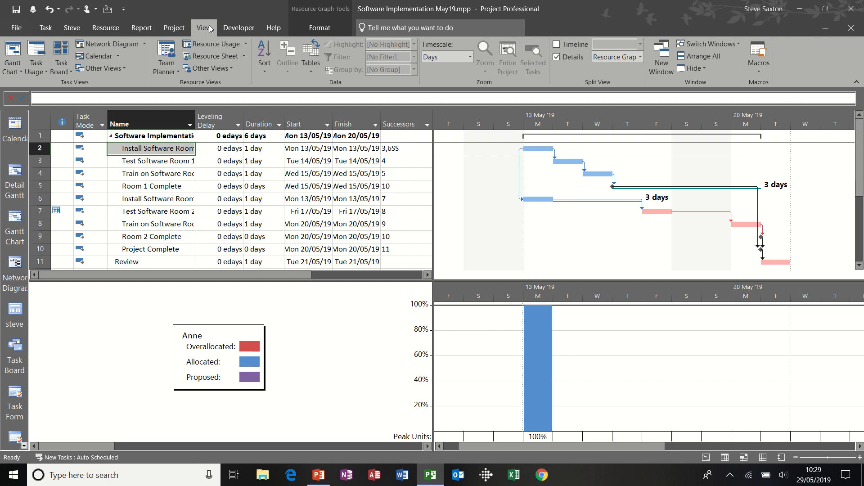
left_click(561, 57)
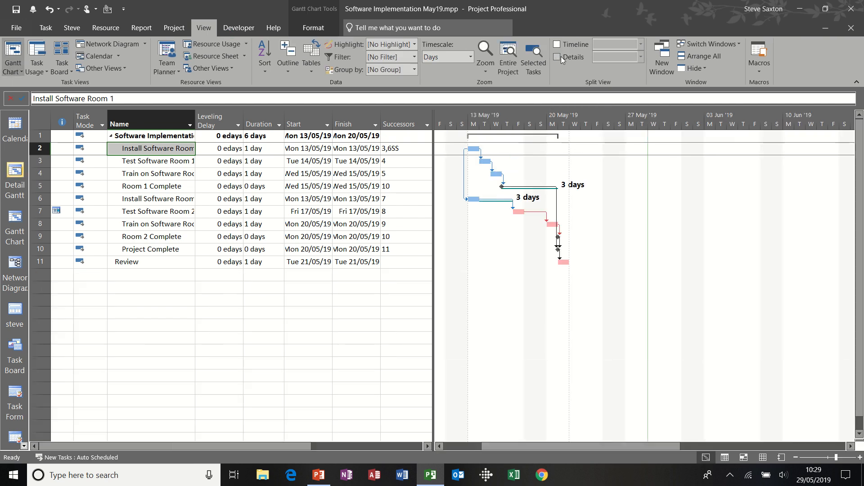
left_click(17, 311)
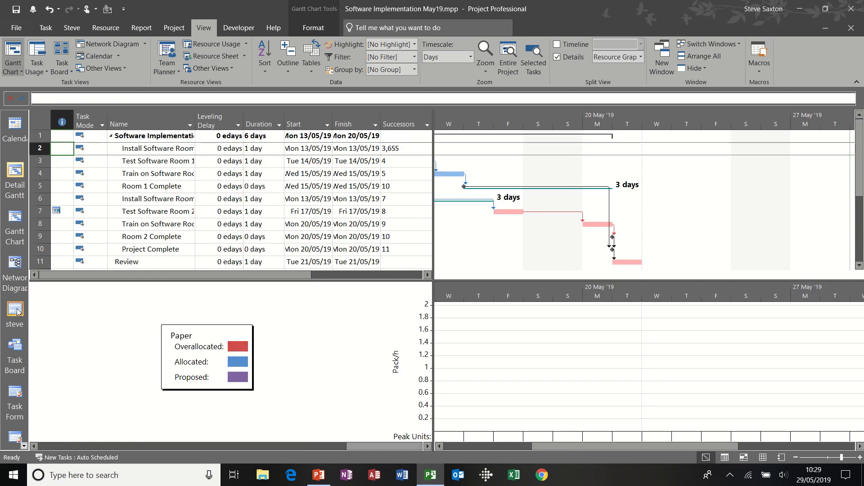
Remove the Resource Graph details pane so only the Detail Gantt remains, showing the task bars from 13 May
left_click(559, 56)
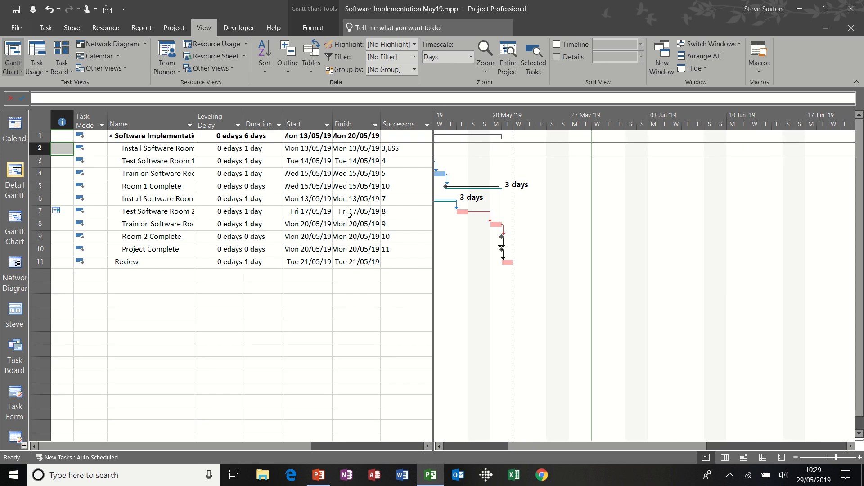
left_click(441, 446)
left_click(441, 446)
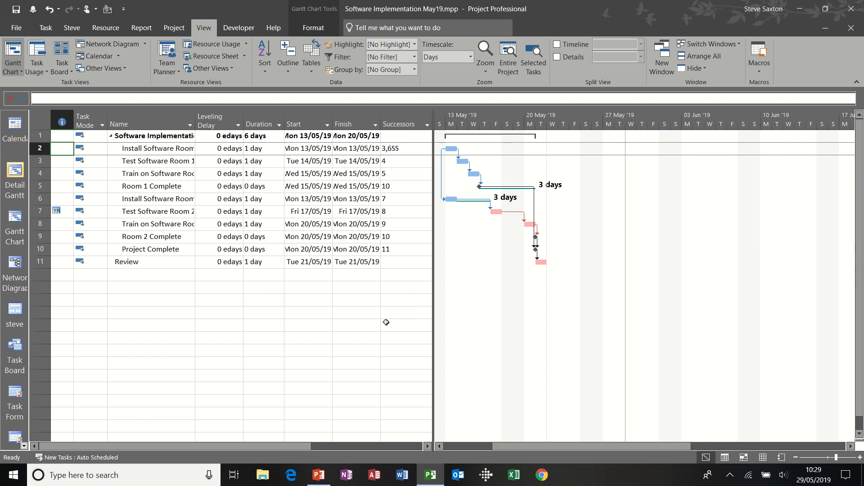
left_click(214, 202)
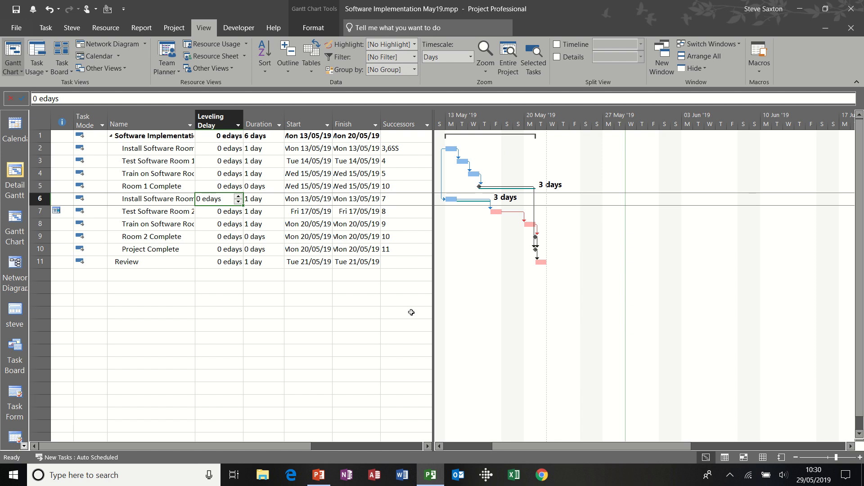
left_click(147, 176)
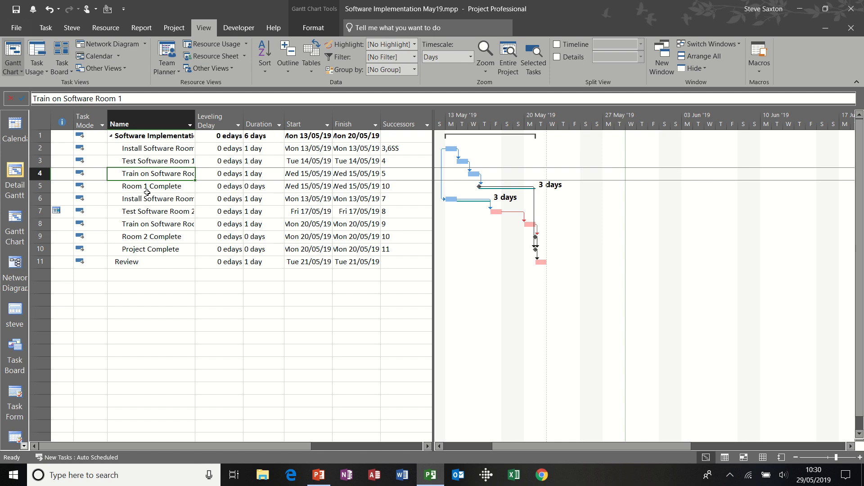